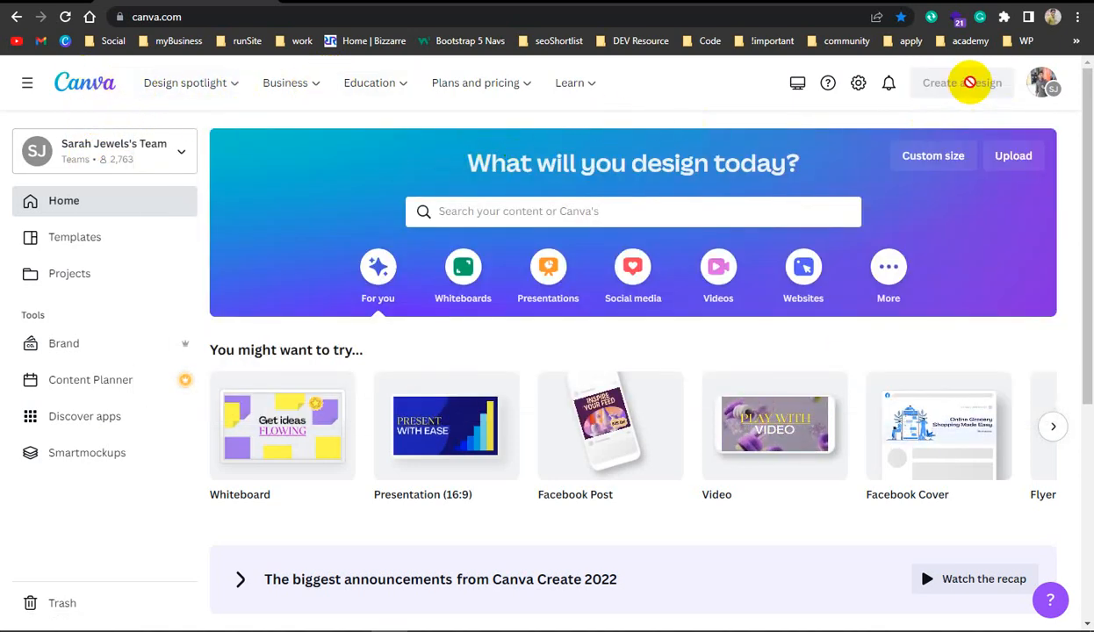
pyautogui.click(957, 83)
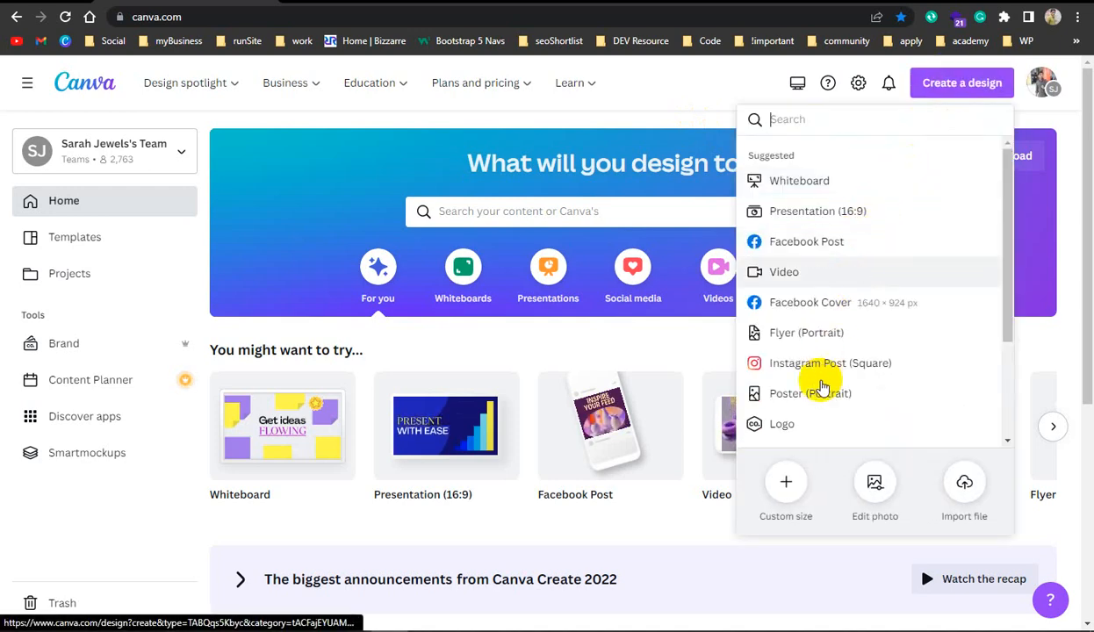
pyautogui.scroll(-1, 843, 404)
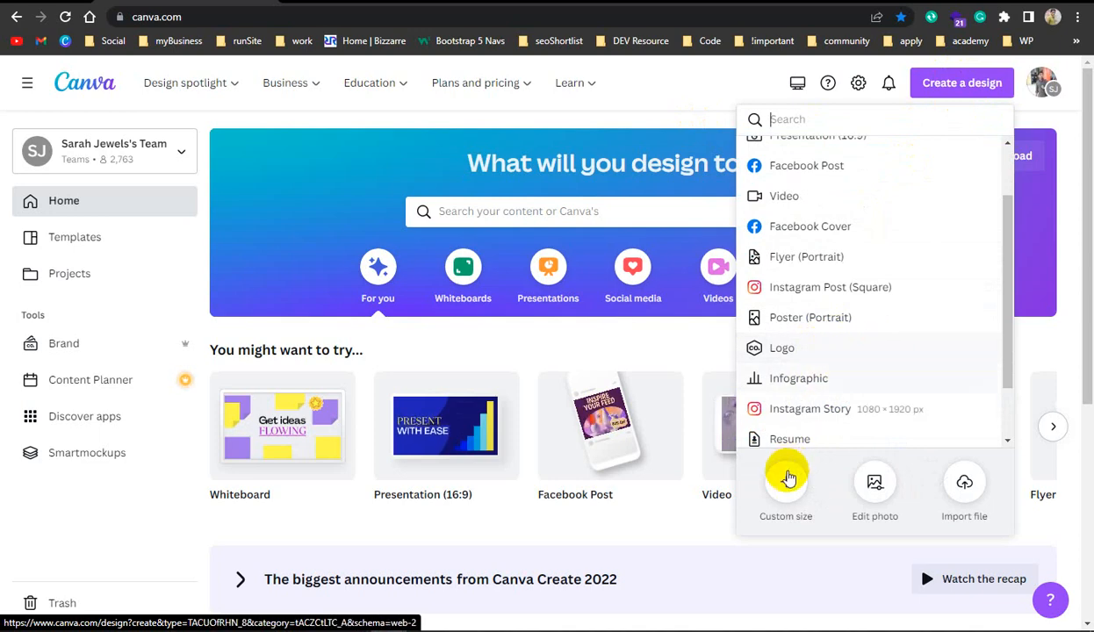
pyautogui.click(809, 483)
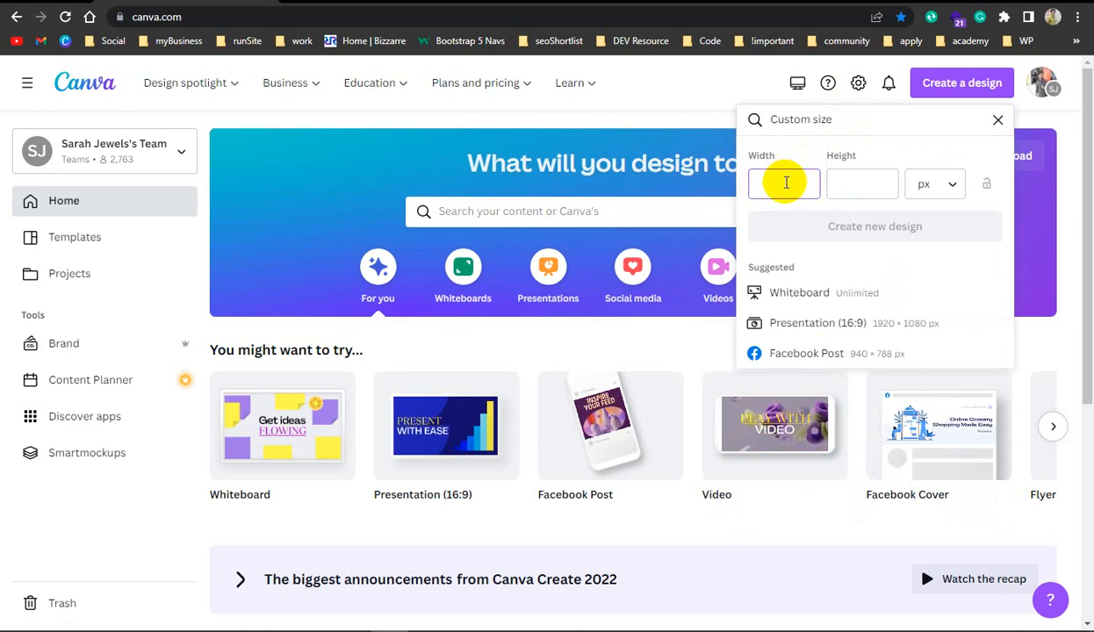
pyautogui.write('250')
pyautogui.click(878, 184)
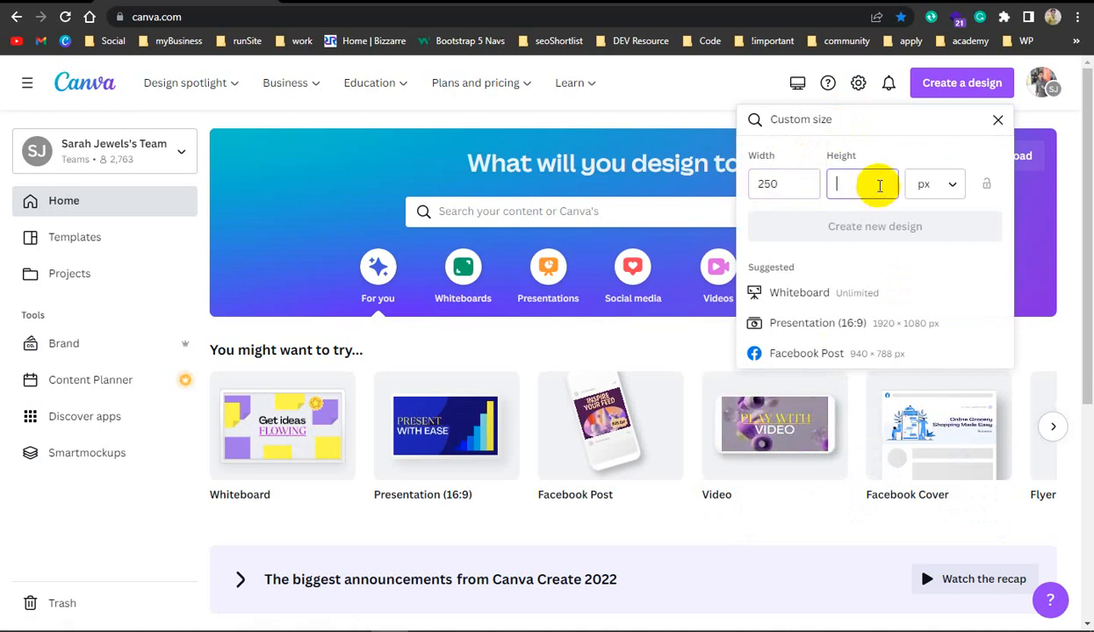
pyautogui.write('250')
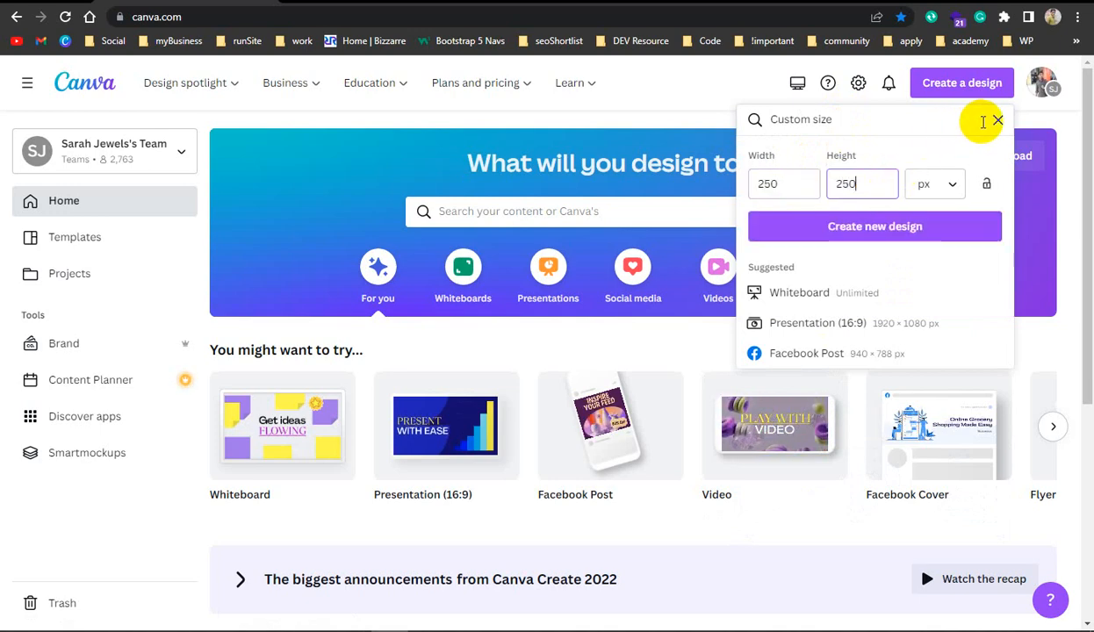
# Step: Create a new blank design from the 500 × 500 px Logo preset
pyautogui.click(962, 86)
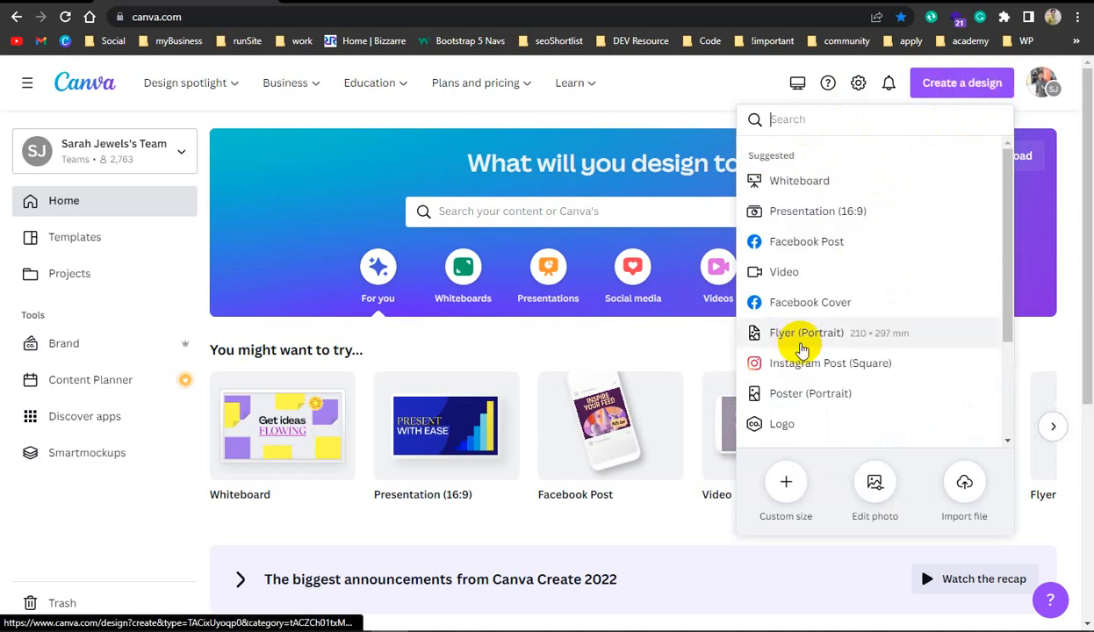
pyautogui.scroll(-3, 803, 369)
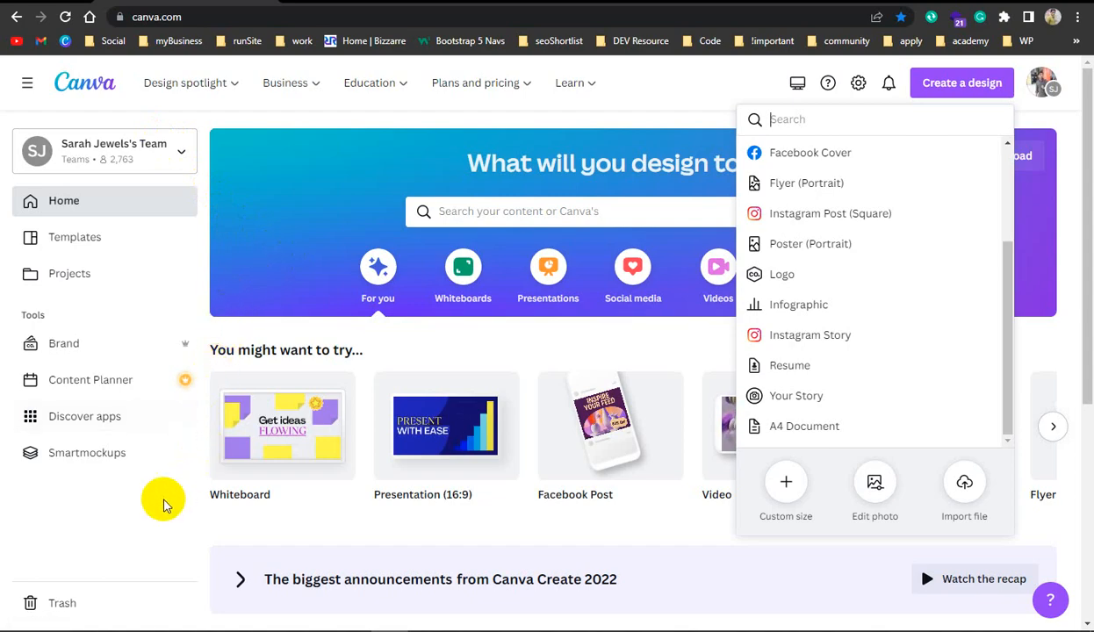
pyautogui.scroll(-3, 356, 439)
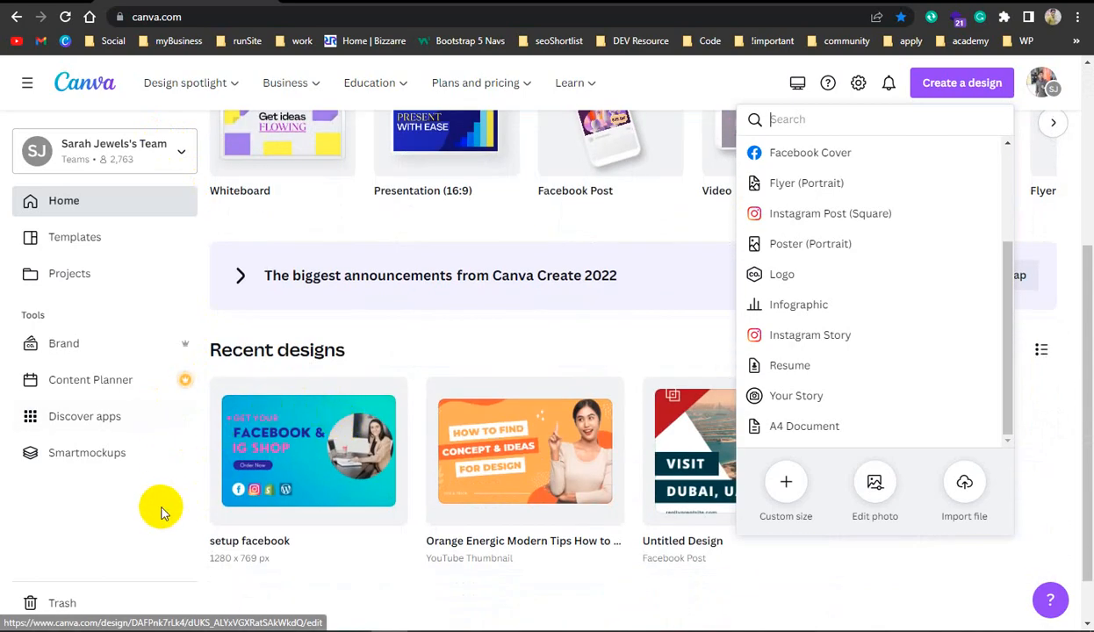
pyautogui.scroll(3, 700, 445)
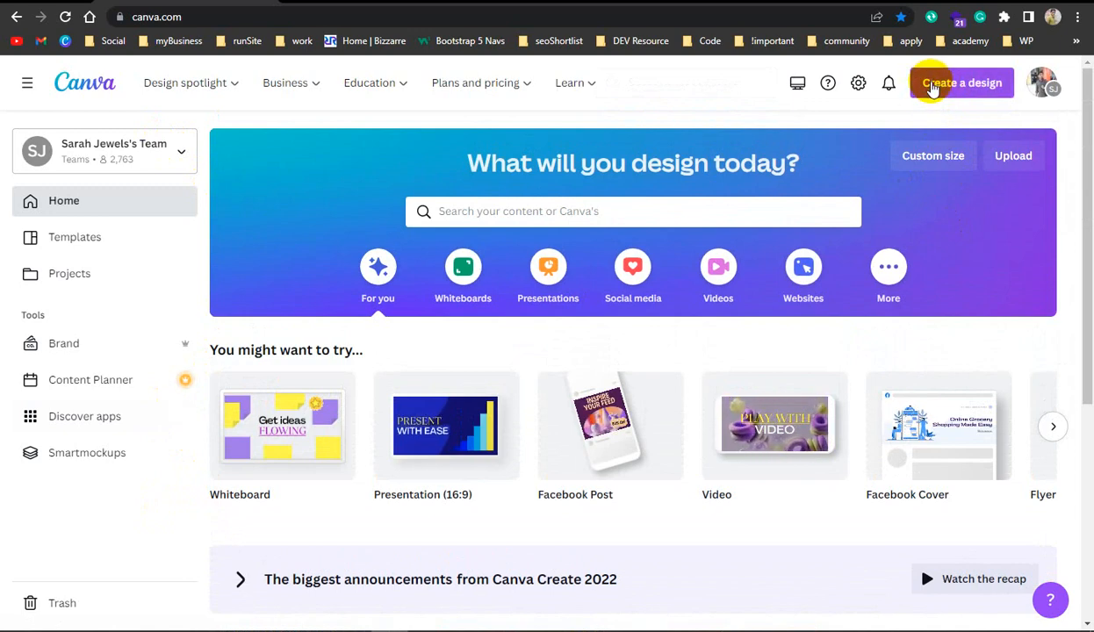
pyautogui.click(933, 86)
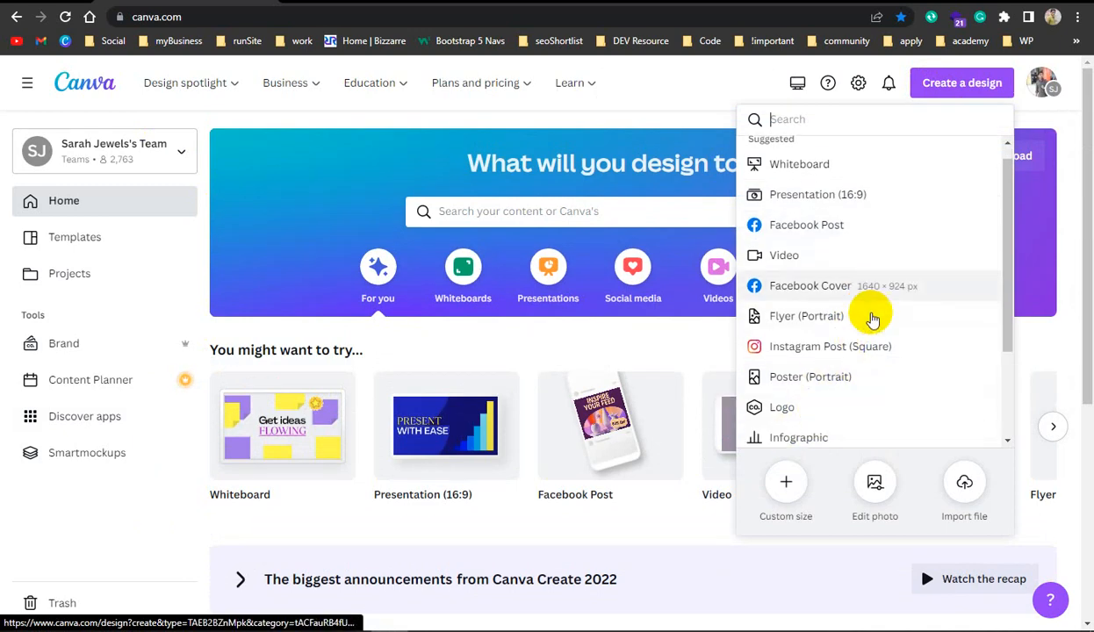
pyautogui.scroll(-2, 861, 308)
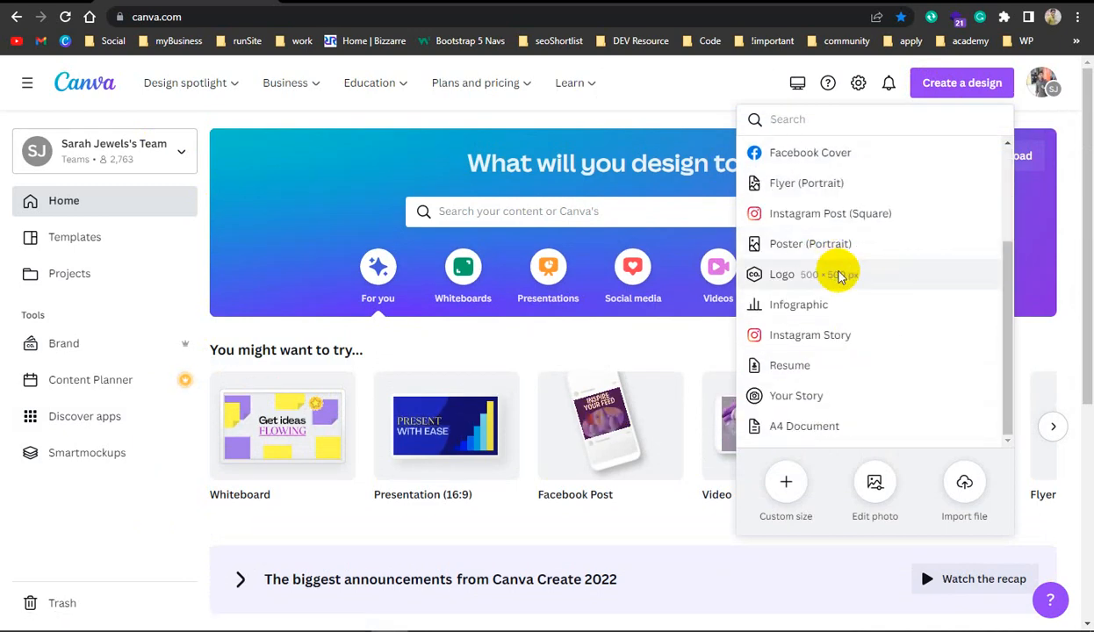
pyautogui.click(836, 274)
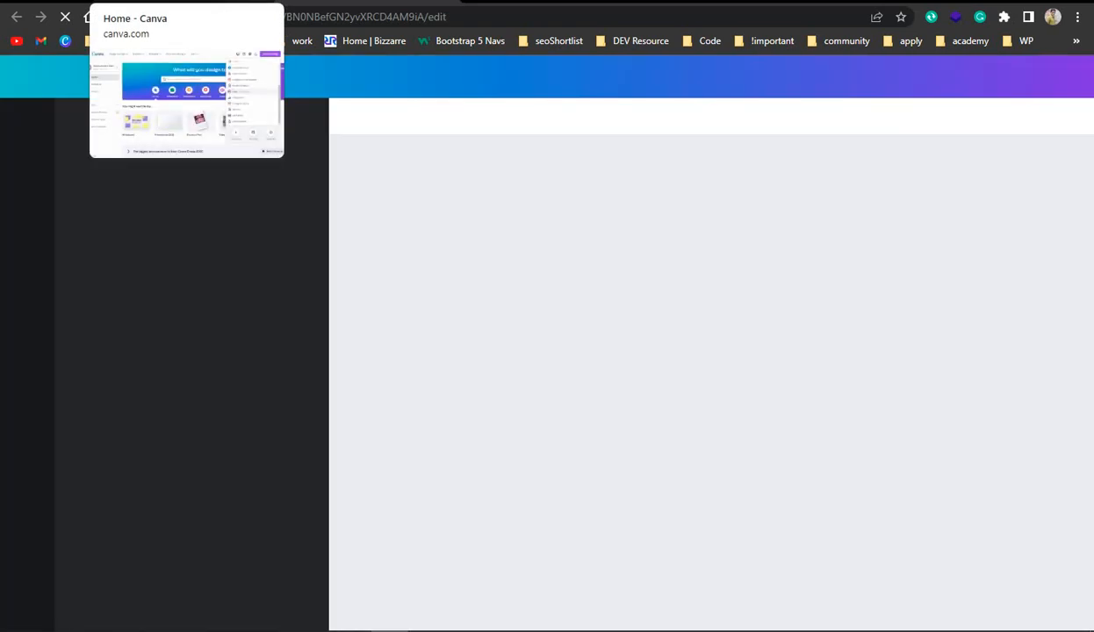
pyautogui.click(185, 3)
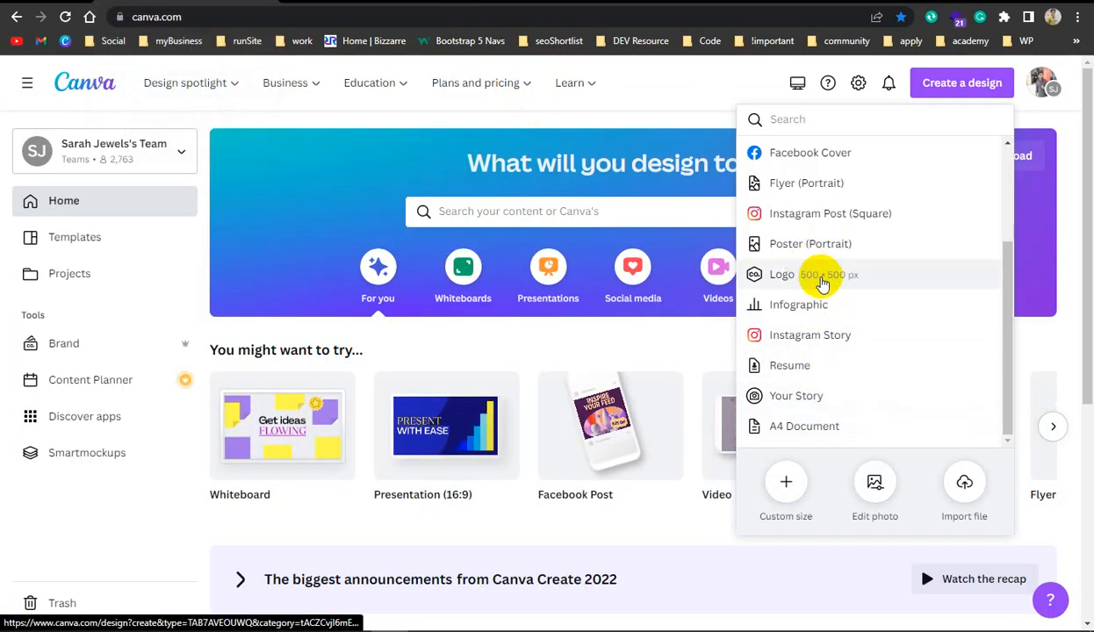
pyautogui.click(859, 277)
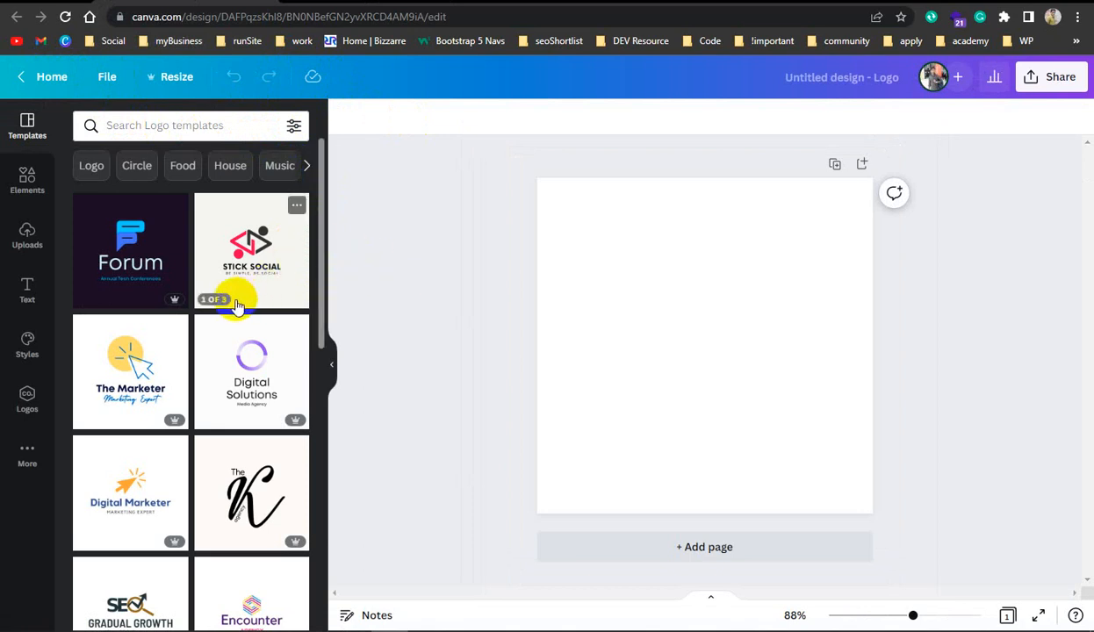
# Step: Browse the suggested logo templates, comparing their styles and checking which ones carry the Pro mark
pyautogui.scroll(-3, 239, 303)
pyautogui.scroll(-3, 248, 296)
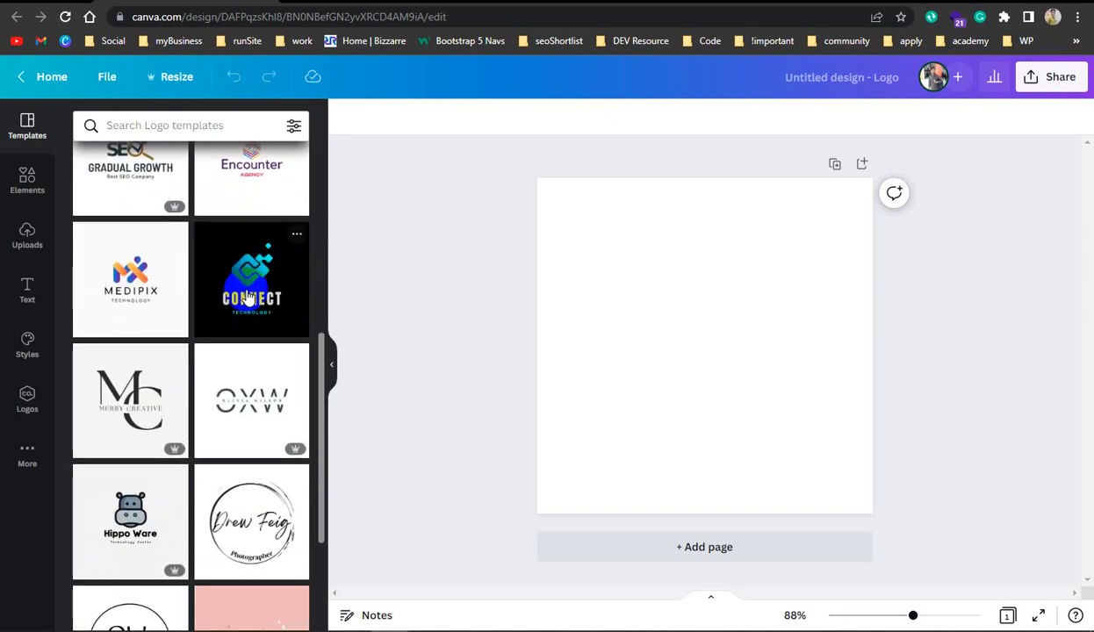
pyautogui.scroll(6, 253, 311)
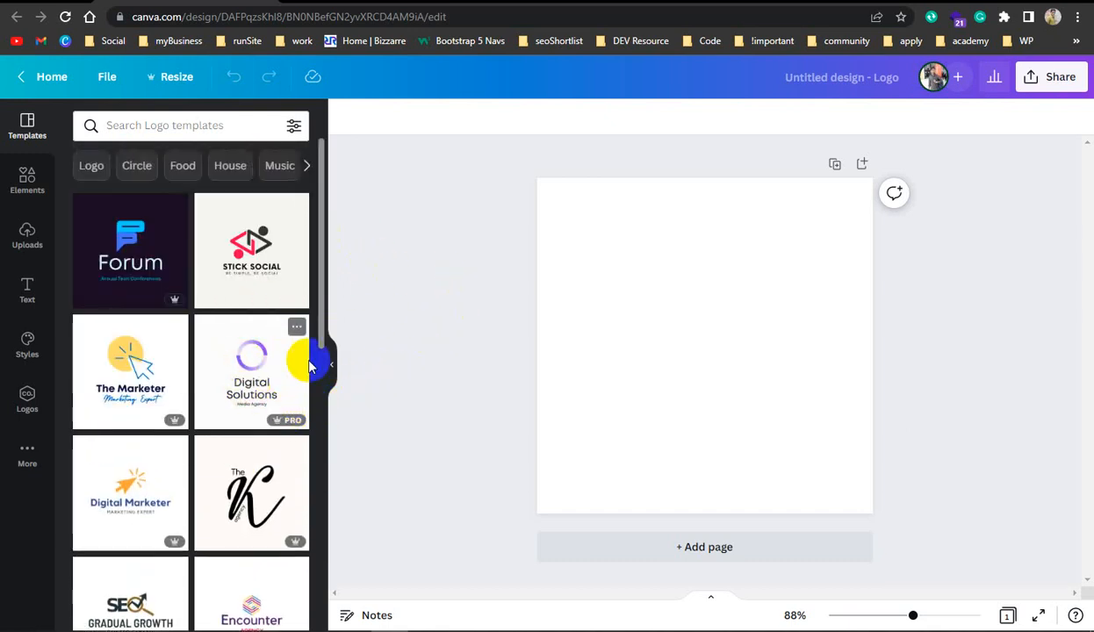
pyautogui.scroll(-5, 144, 263)
pyautogui.scroll(5, 144, 264)
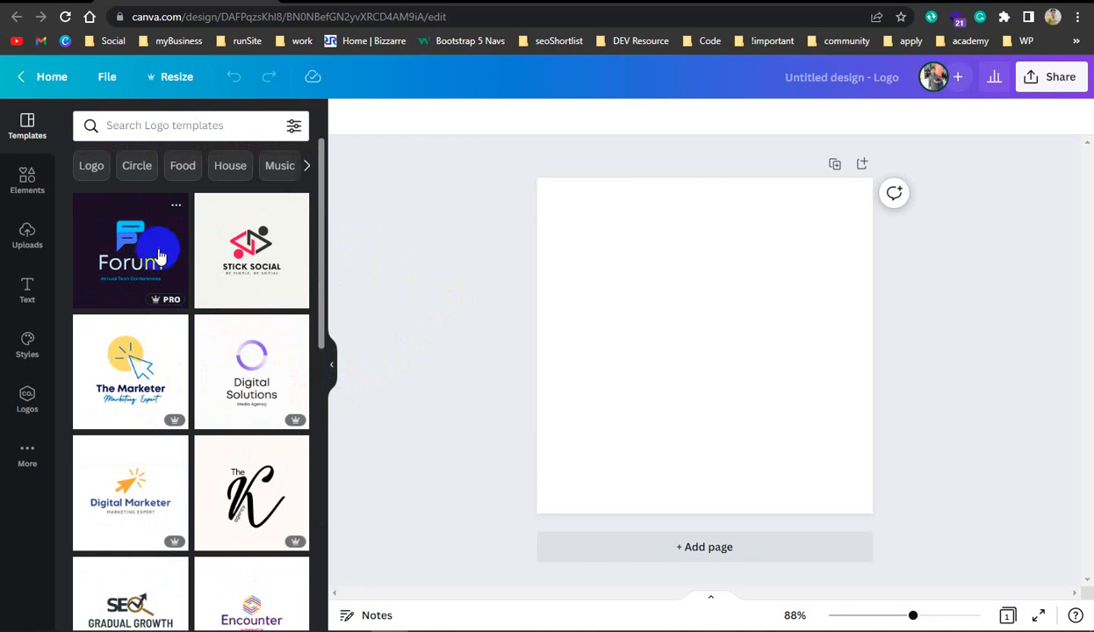
pyautogui.scroll(-1, 162, 267)
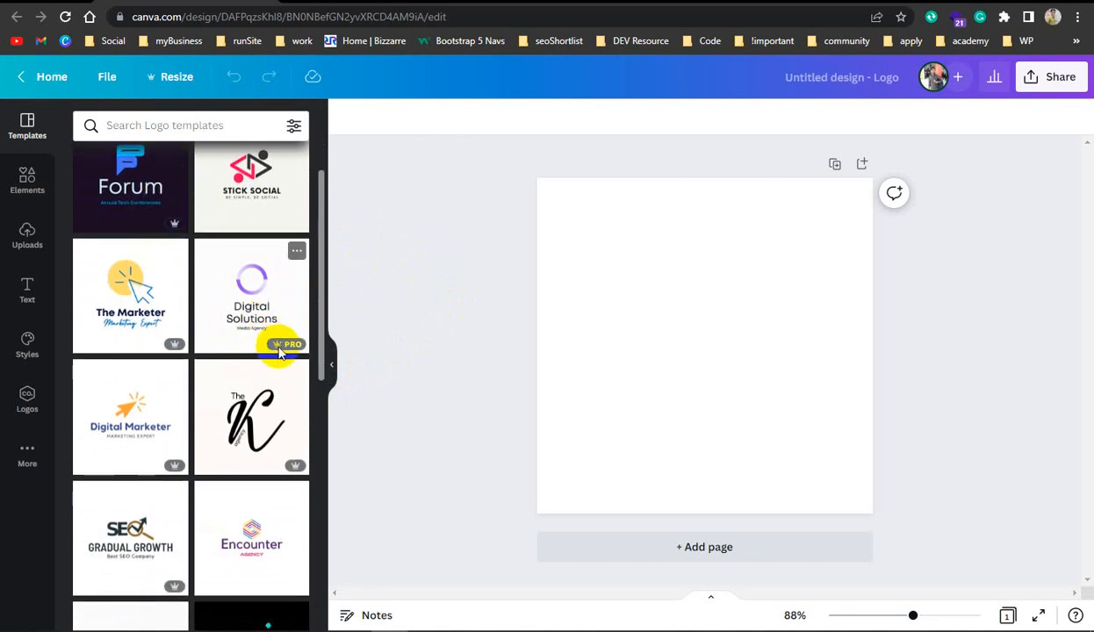
pyautogui.scroll(-3, 279, 351)
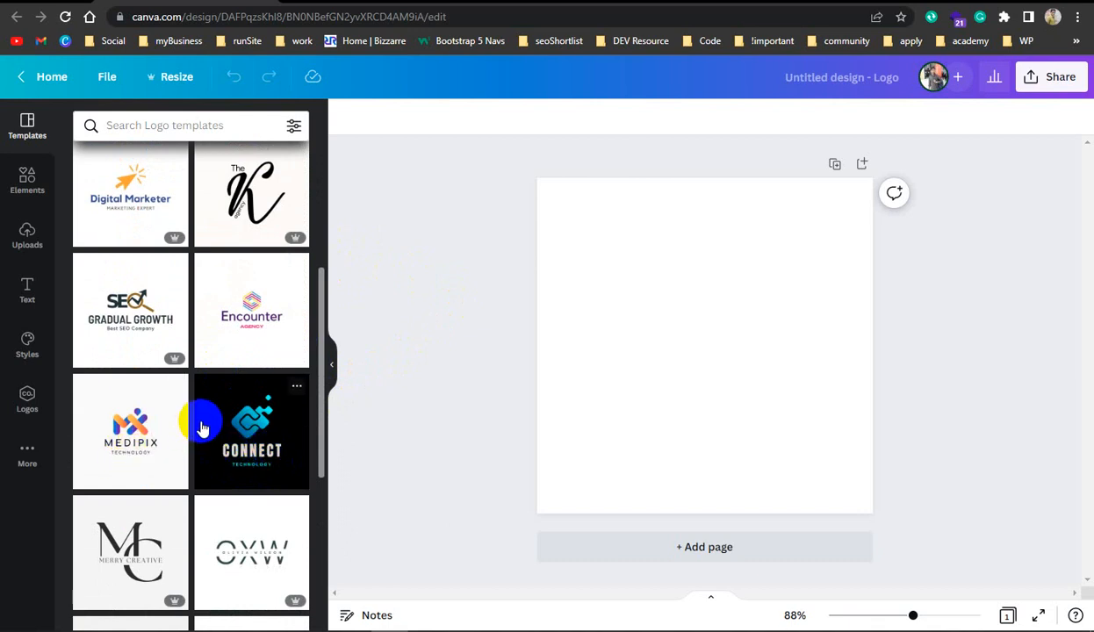
pyautogui.scroll(-2, 176, 439)
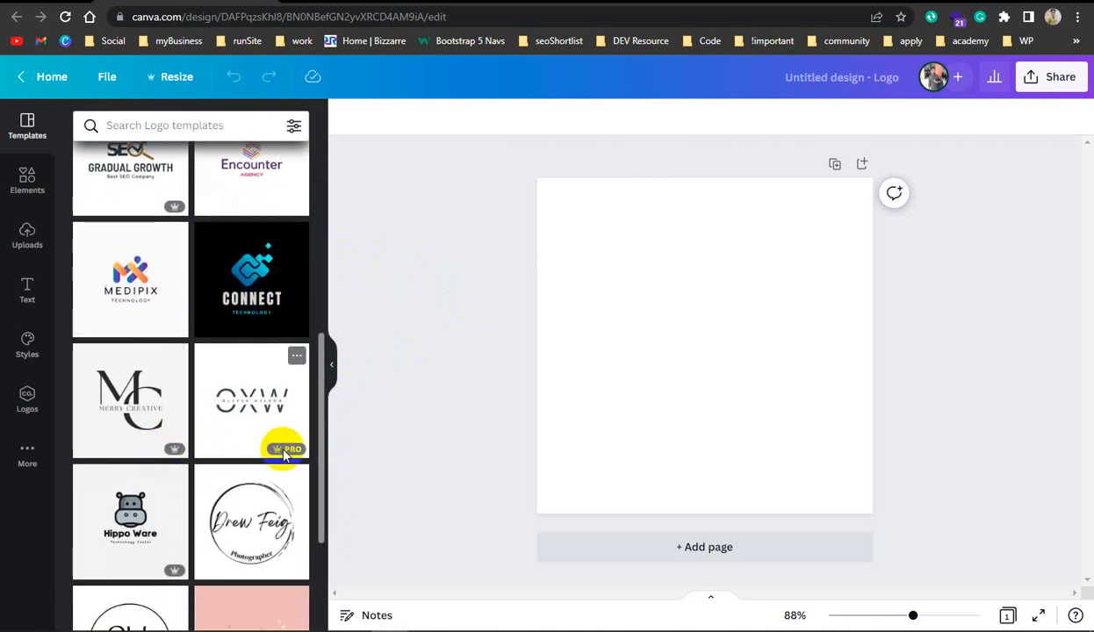
pyautogui.moveTo(283, 455)
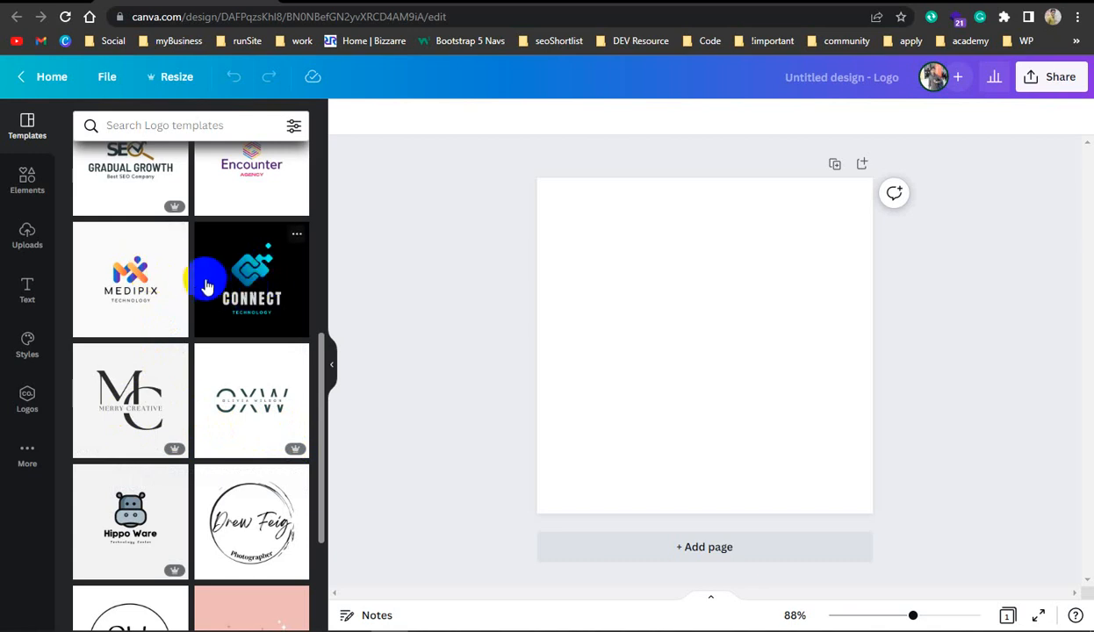
pyautogui.scroll(3, 246, 303)
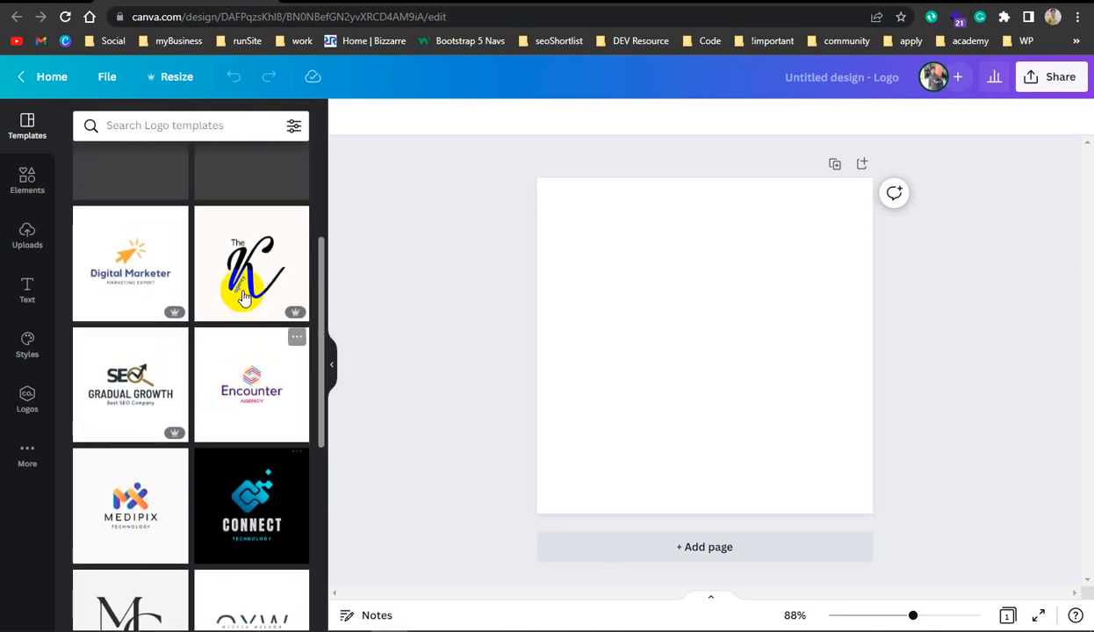
pyautogui.scroll(3, 250, 316)
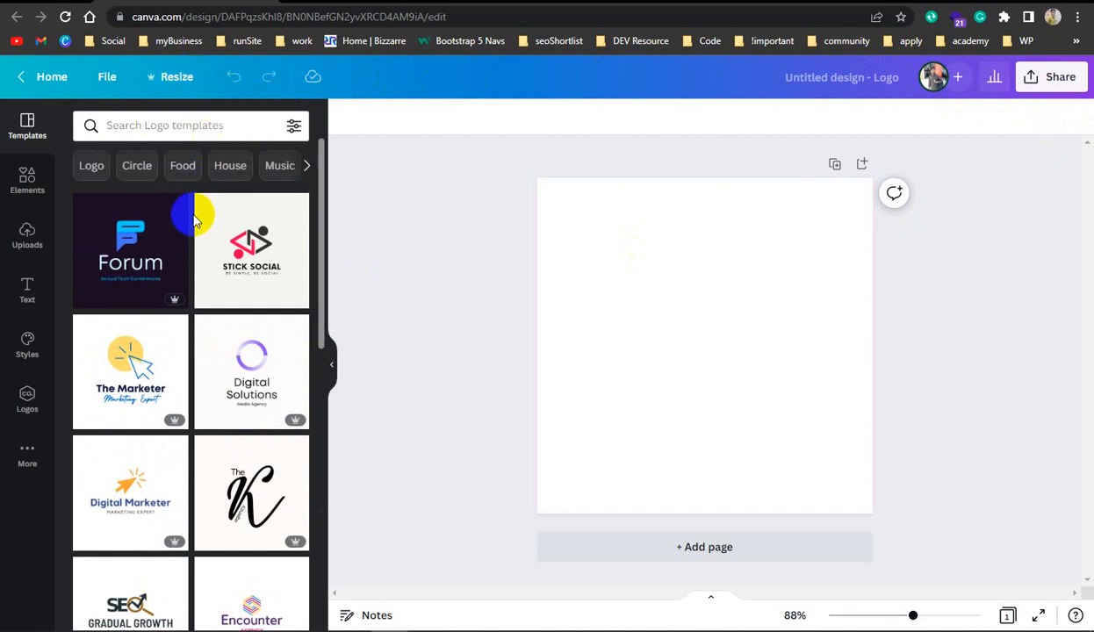
pyautogui.scroll(-2, 158, 286)
pyautogui.scroll(-5, 155, 286)
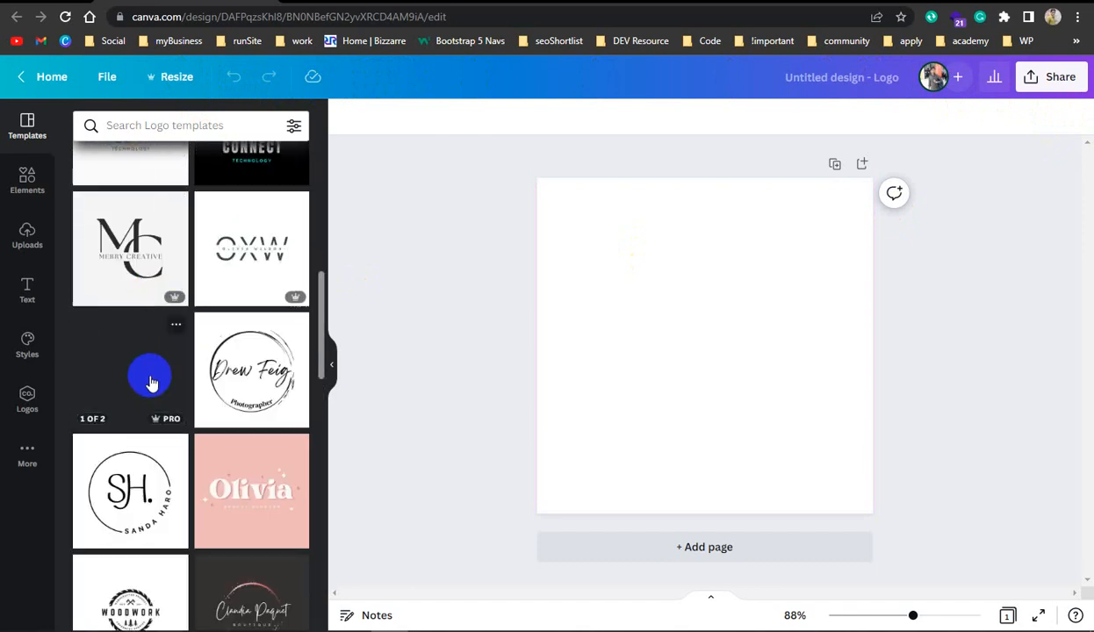
pyautogui.scroll(-4, 169, 417)
pyautogui.scroll(8, 160, 414)
pyautogui.scroll(3, 164, 414)
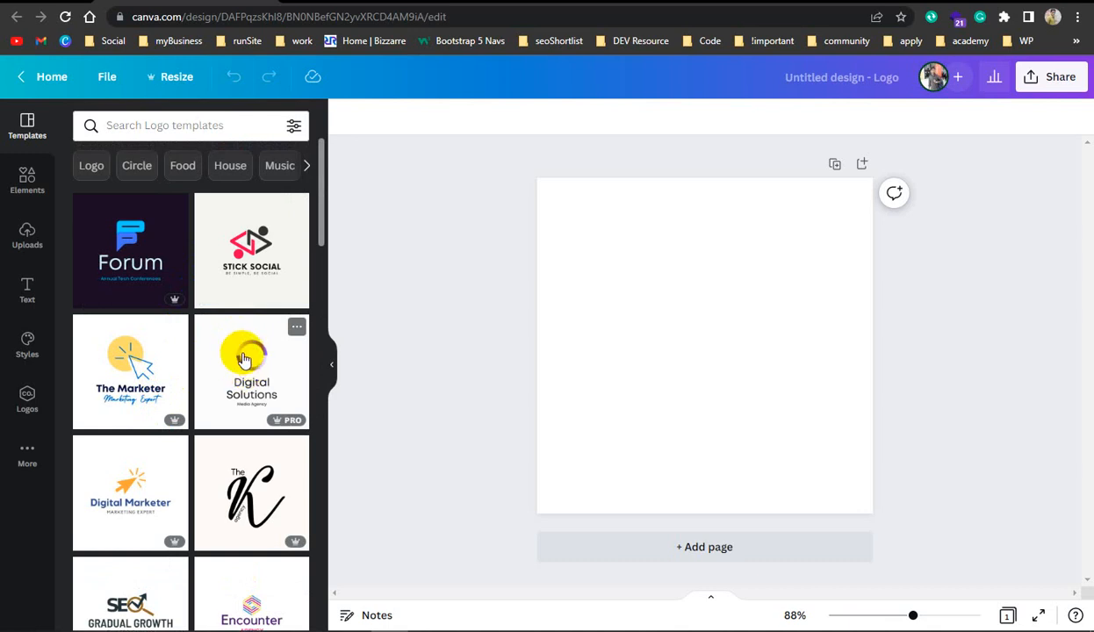
# Step: Apply the "Digital Solutions" logo template with the purple ring to the blank page
pyautogui.scroll(-2, 244, 405)
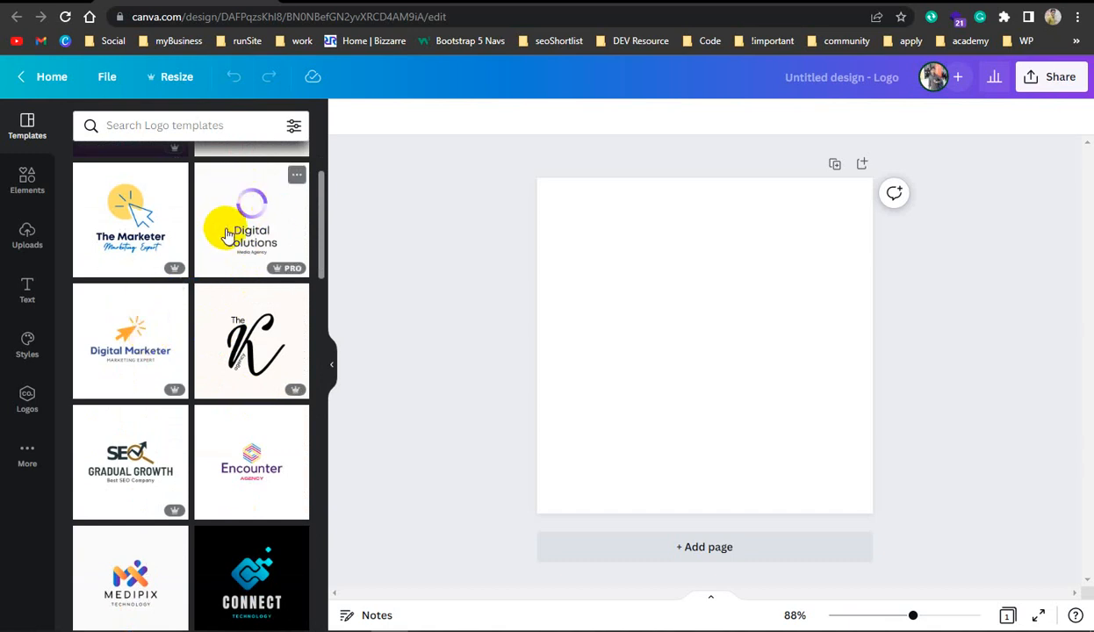
pyautogui.scroll(2, 219, 228)
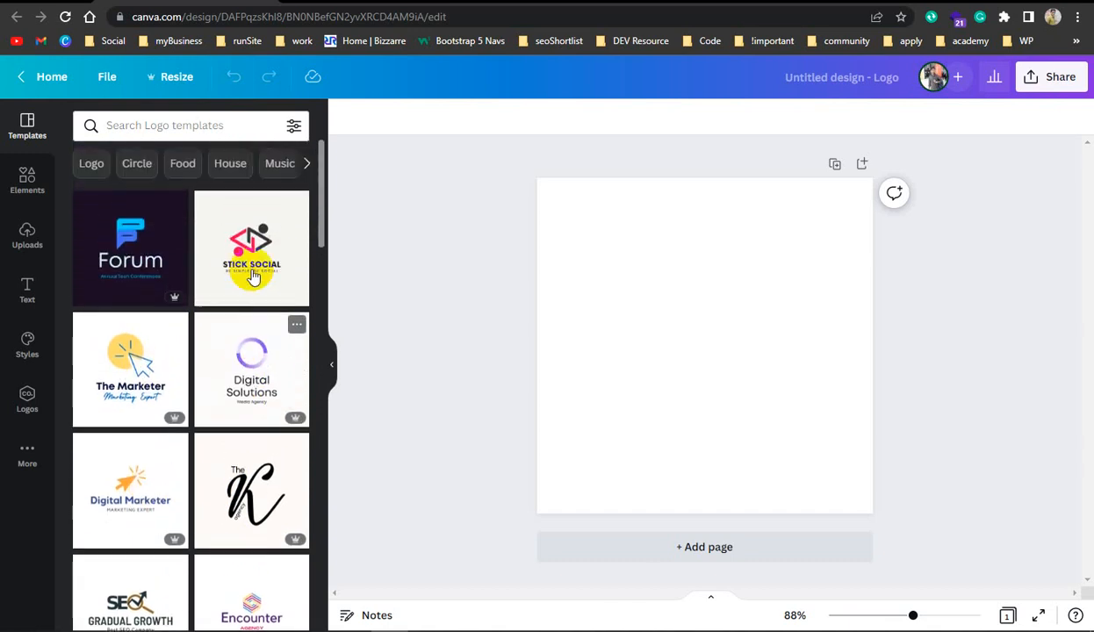
pyautogui.click(256, 378)
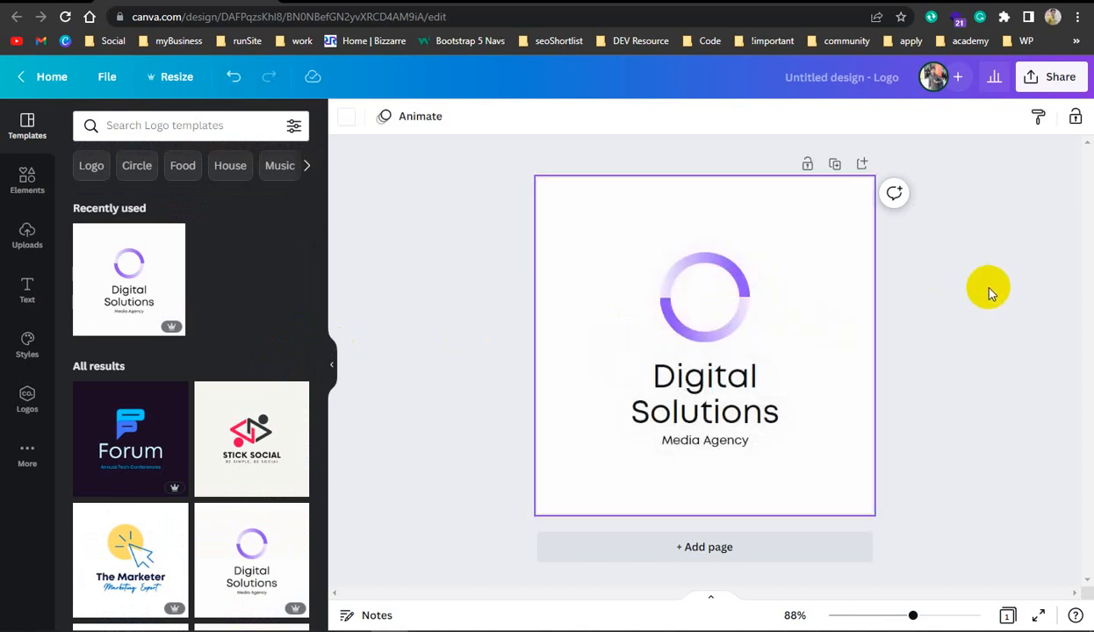
# Step: Replace the "Digital Solutions" headline beneath the purple ring with "SpectraX"
pyautogui.click(680, 379)
pyautogui.doubleClick(683, 383)
pyautogui.click(691, 413)
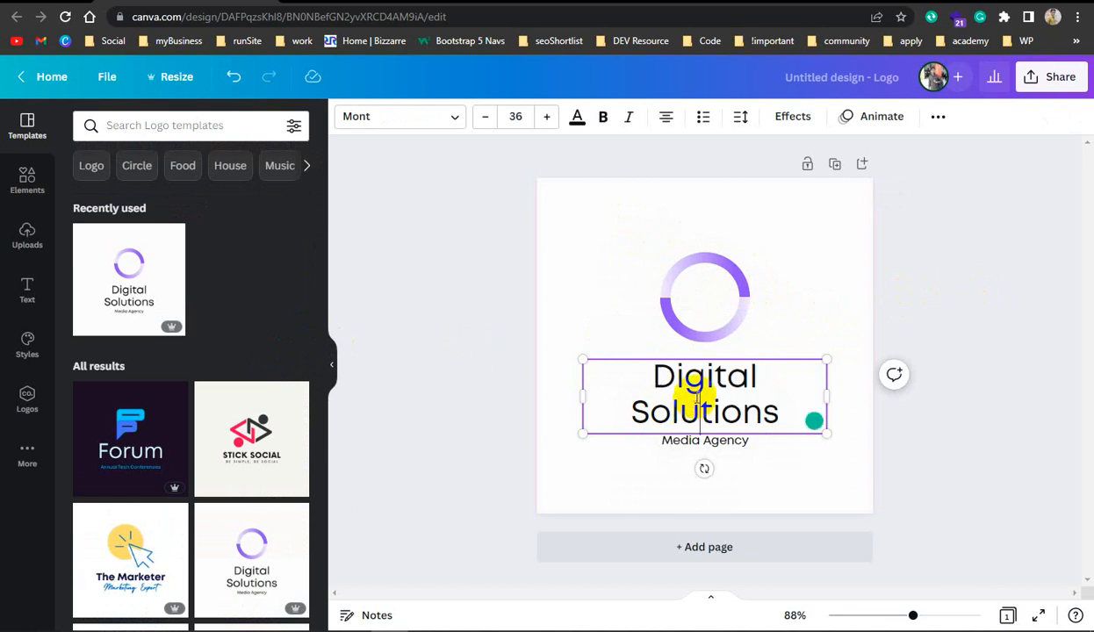
pyautogui.doubleClick(691, 406)
pyautogui.click(691, 377)
pyautogui.moveTo(642, 374); pyautogui.dragTo(813, 420)
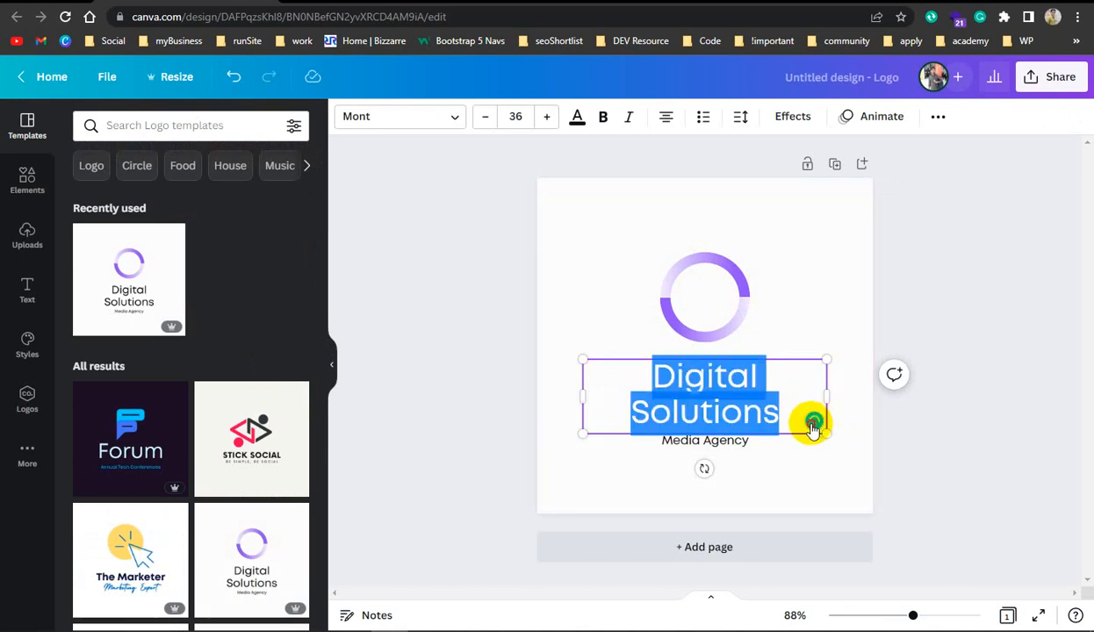
pyautogui.write('Sp')
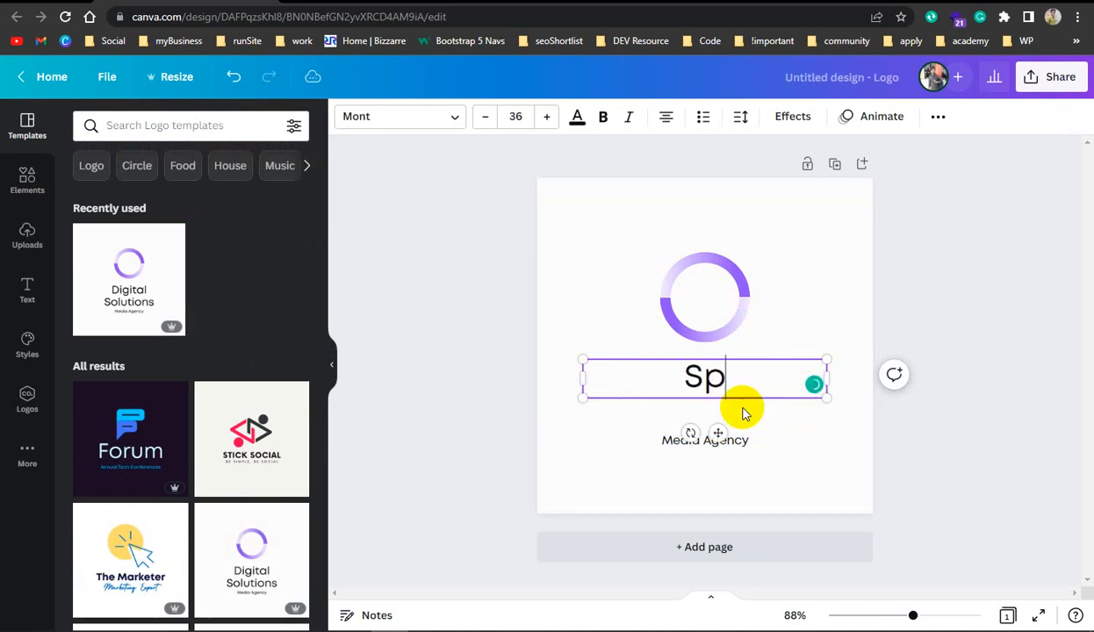
pyautogui.write('ectraX')
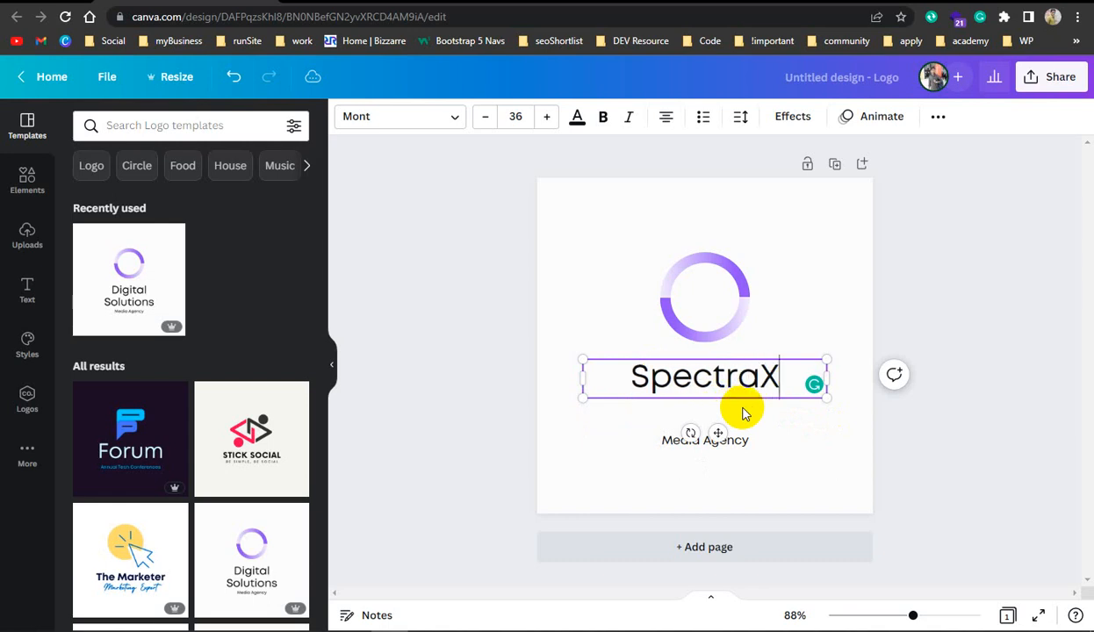
# Step: Move the "Media Agency" tagline up to just beneath the headline and change its text to "Digital Marketing Agency"
pyautogui.click(740, 441)
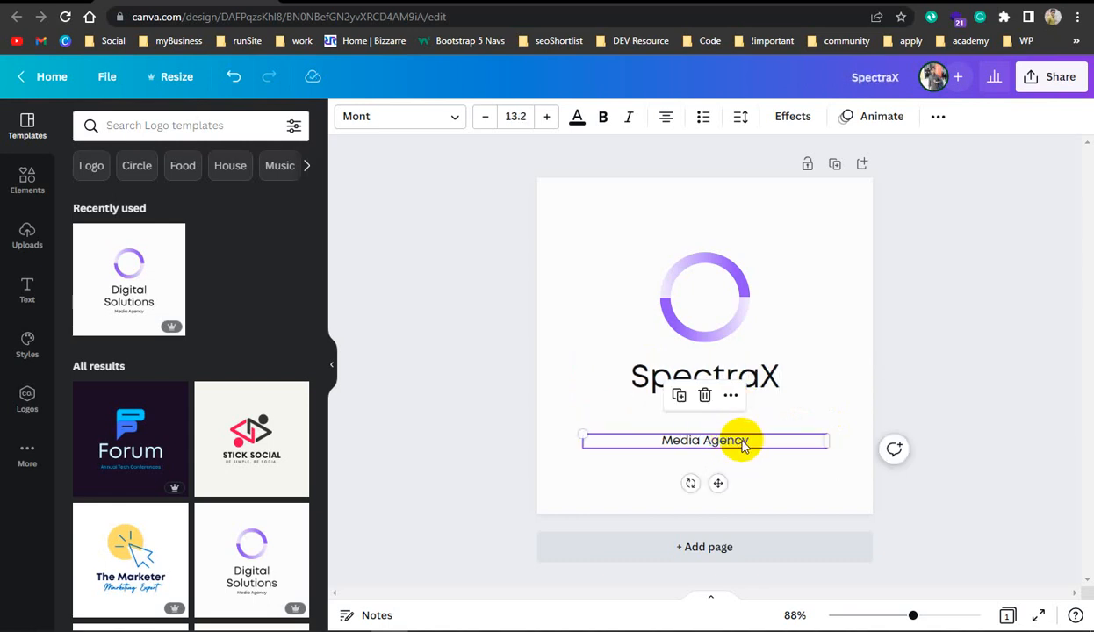
pyautogui.moveTo(740, 441); pyautogui.dragTo(732, 413)
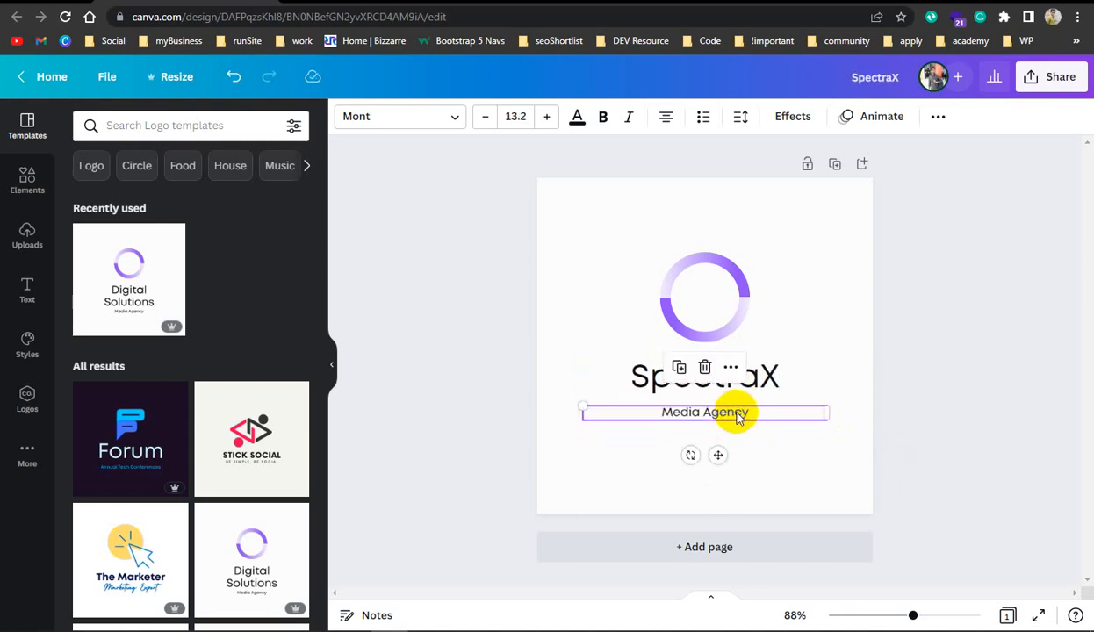
pyautogui.doubleClick(690, 411)
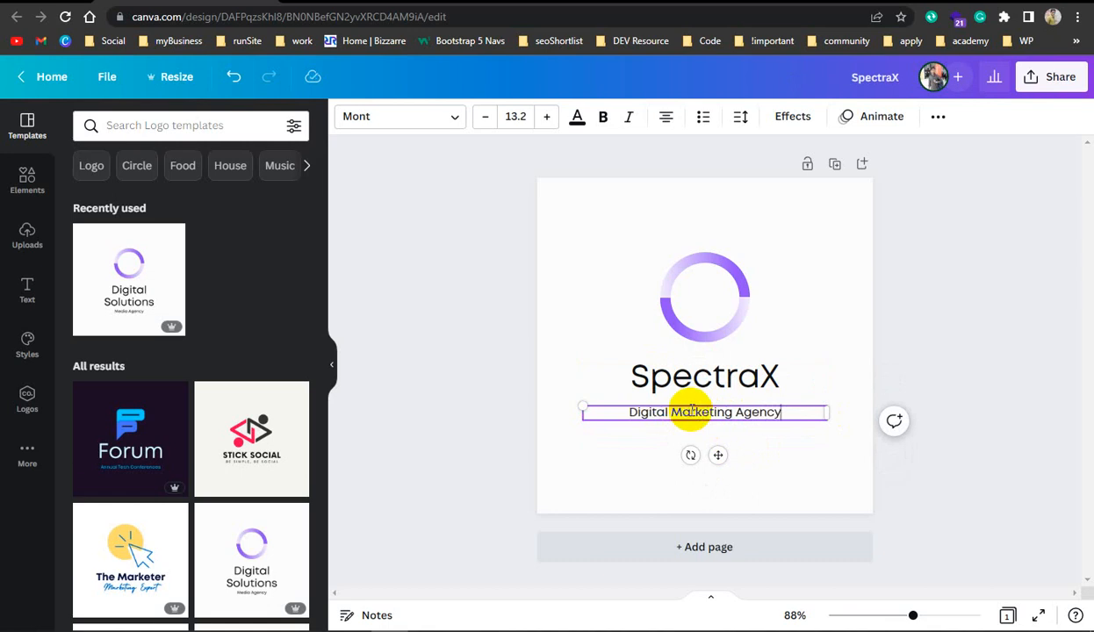
# Step: Recolor the dark end of the gradient on the ring's upper half to cobalt blue #004aad
pyautogui.click(550, 301)
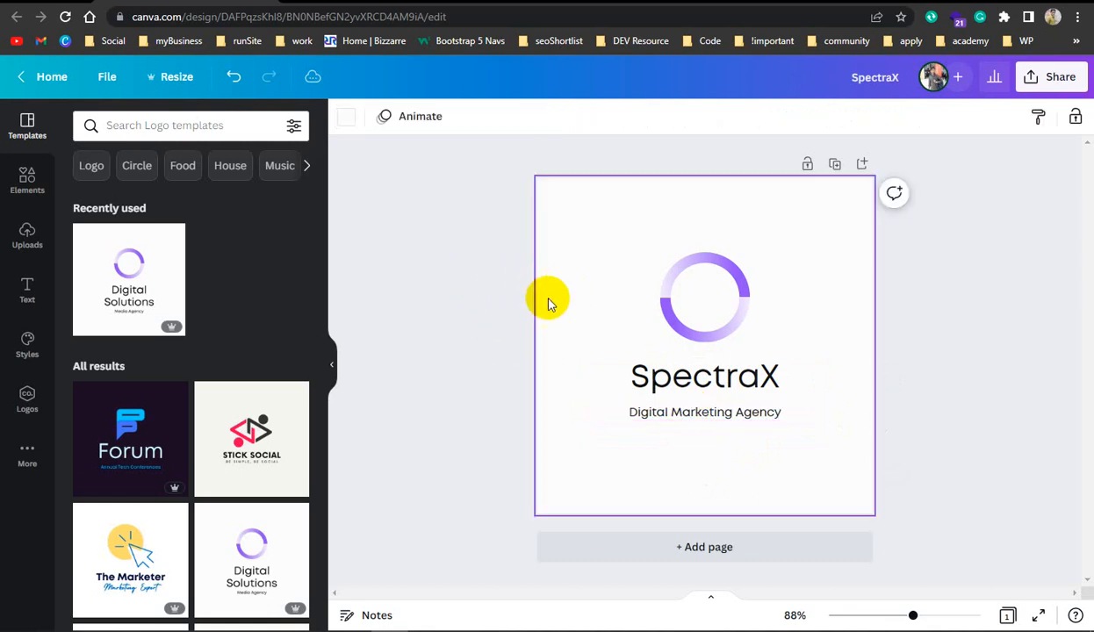
pyautogui.click(727, 270)
pyautogui.click(346, 115)
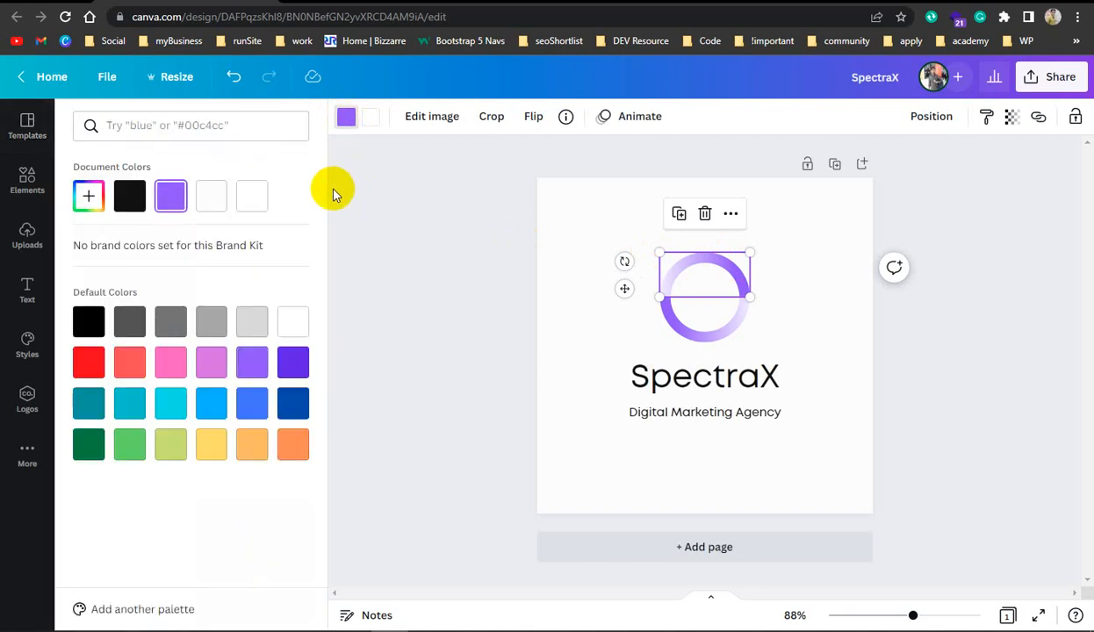
pyautogui.click(292, 403)
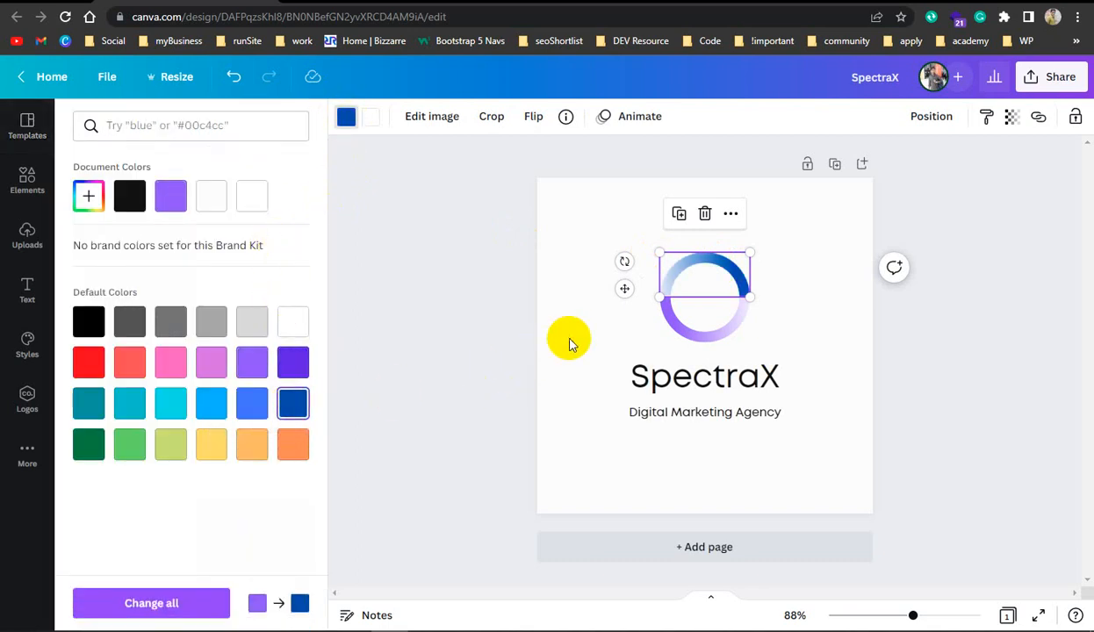
pyautogui.press('Escape')
# Step: Recolor the purple end of the gradient on the ring's lower half to the same cobalt blue
pyautogui.click(618, 318)
pyautogui.click(716, 333)
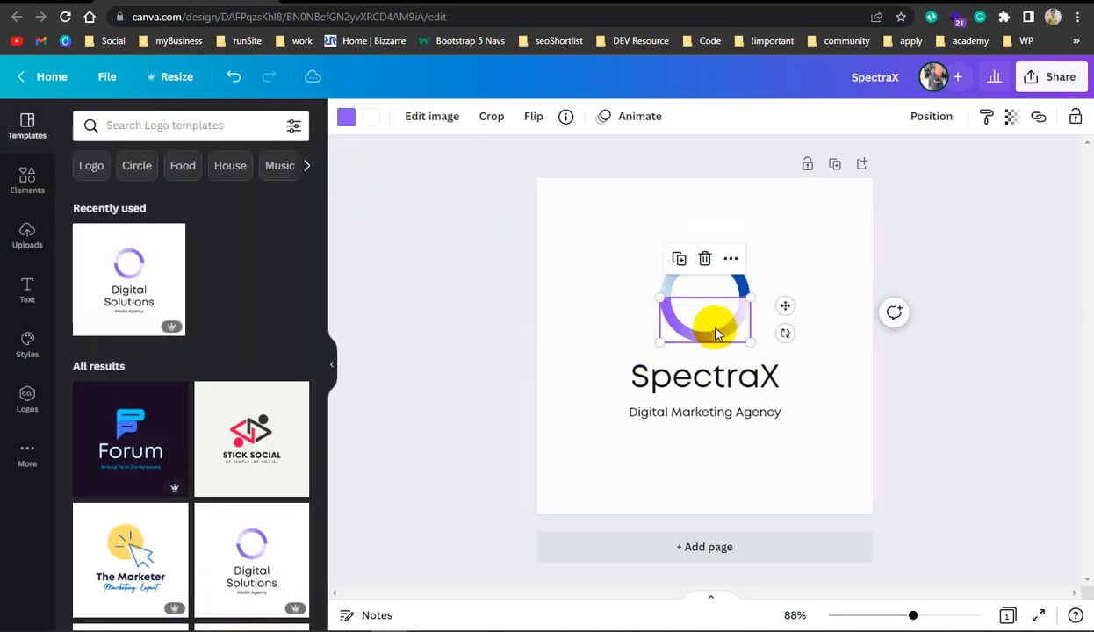
pyautogui.click(342, 123)
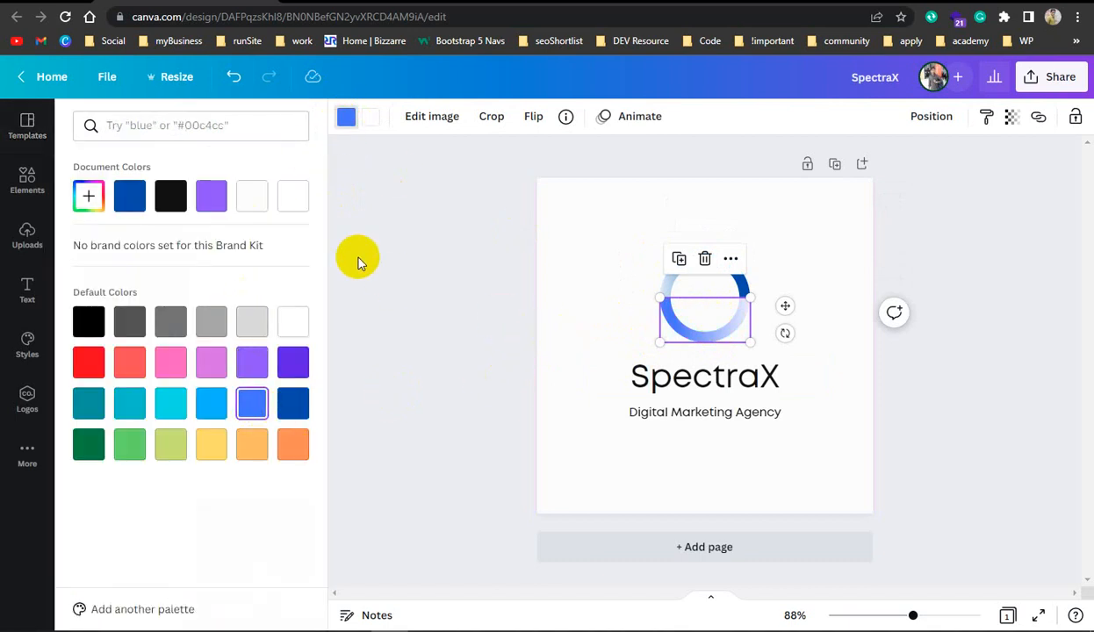
pyautogui.click(129, 194)
pyautogui.press('Escape')
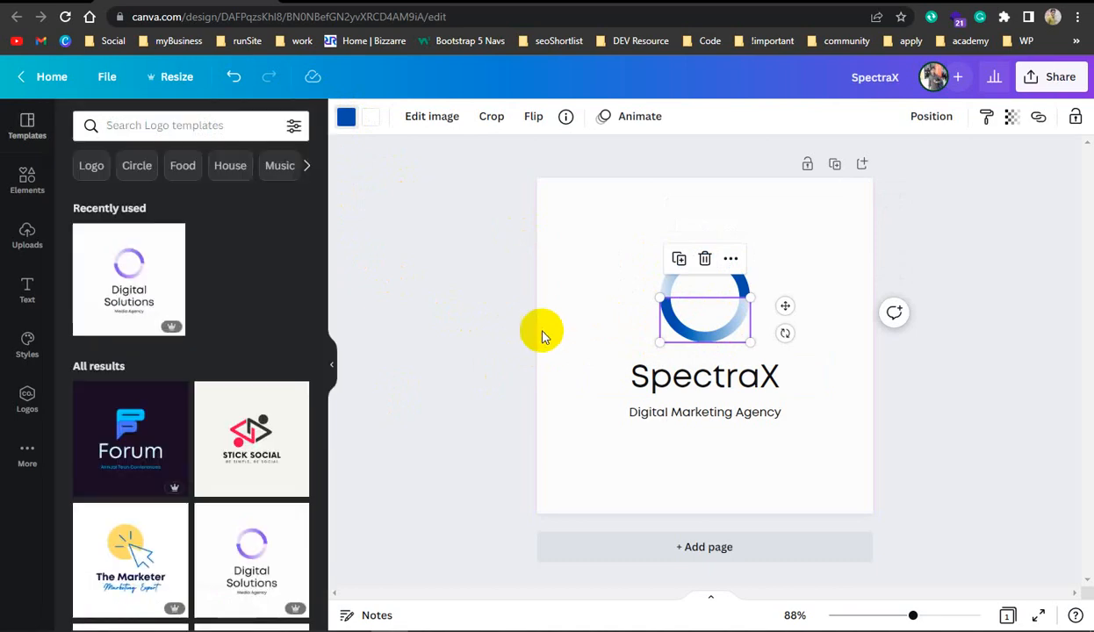
pyautogui.click(461, 310)
# Step: Change the white end of the gradient on the ring's upper half to a vivid purple, #9208FF
pyautogui.click(707, 278)
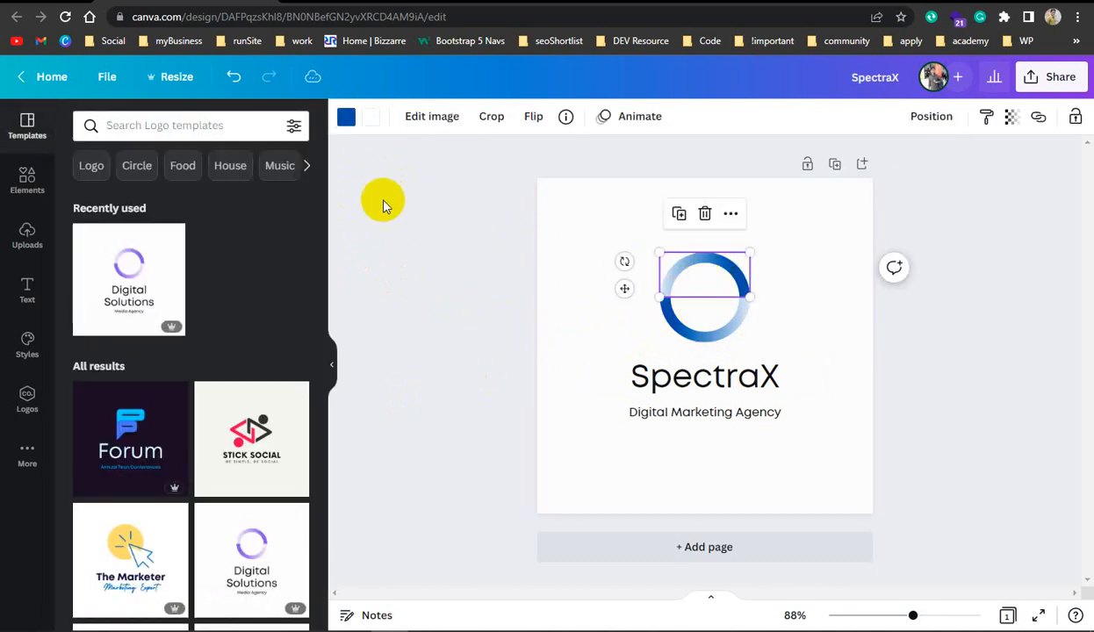
pyautogui.click(591, 362)
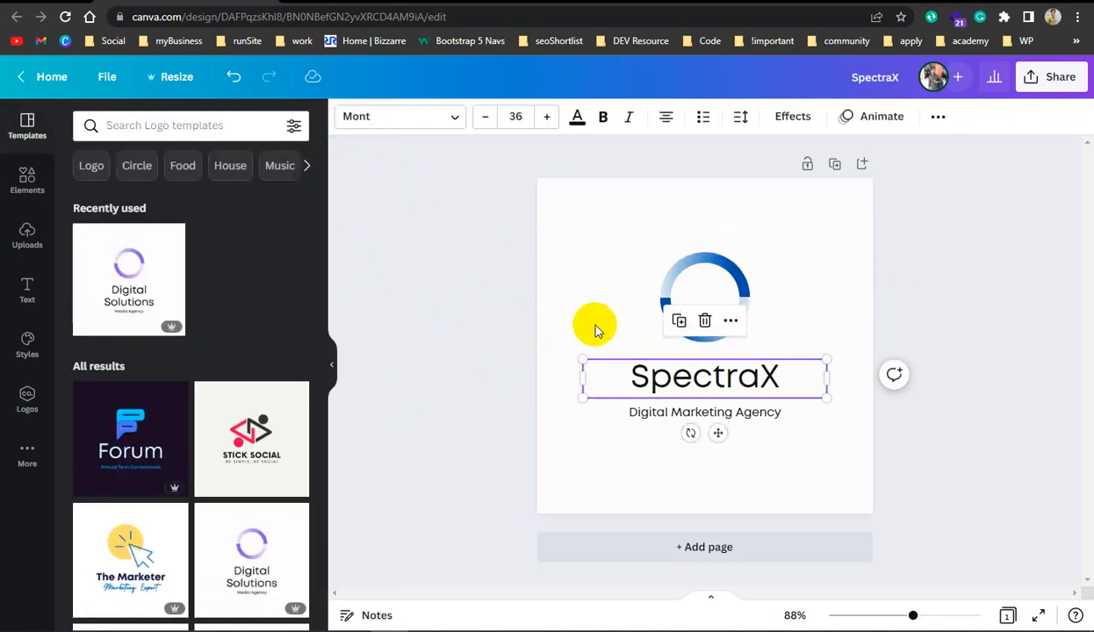
pyautogui.click(676, 276)
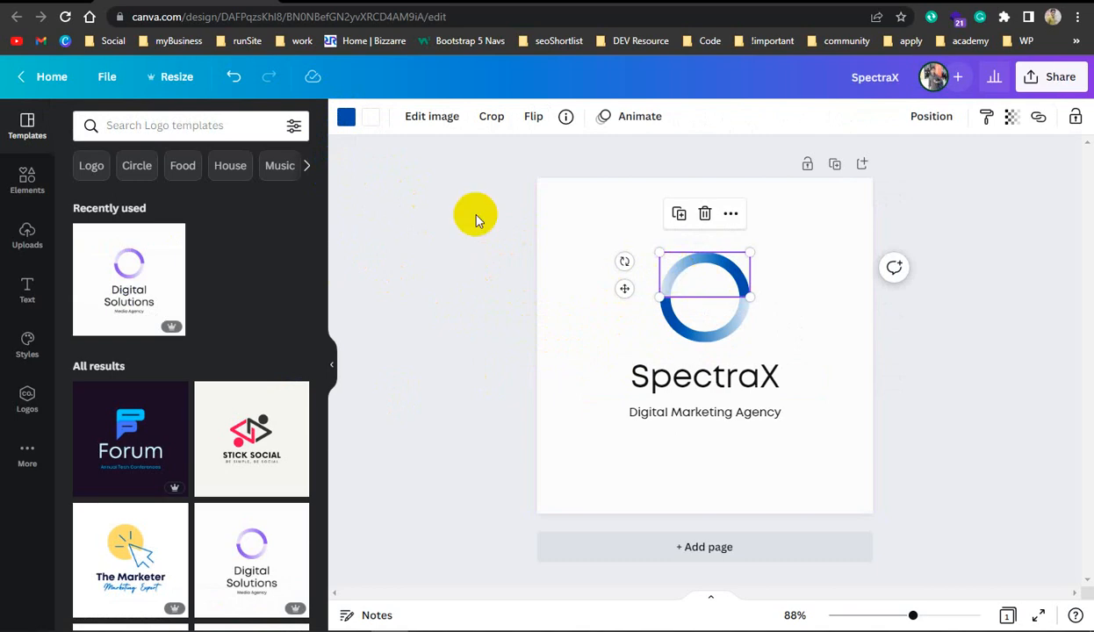
pyautogui.click(371, 119)
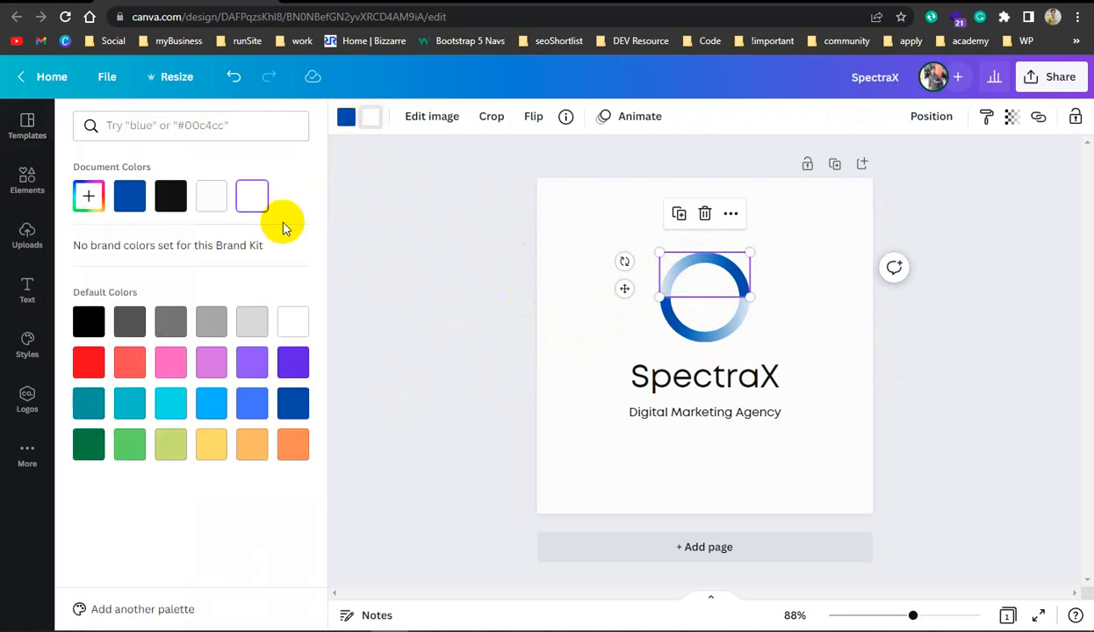
pyautogui.click(88, 195)
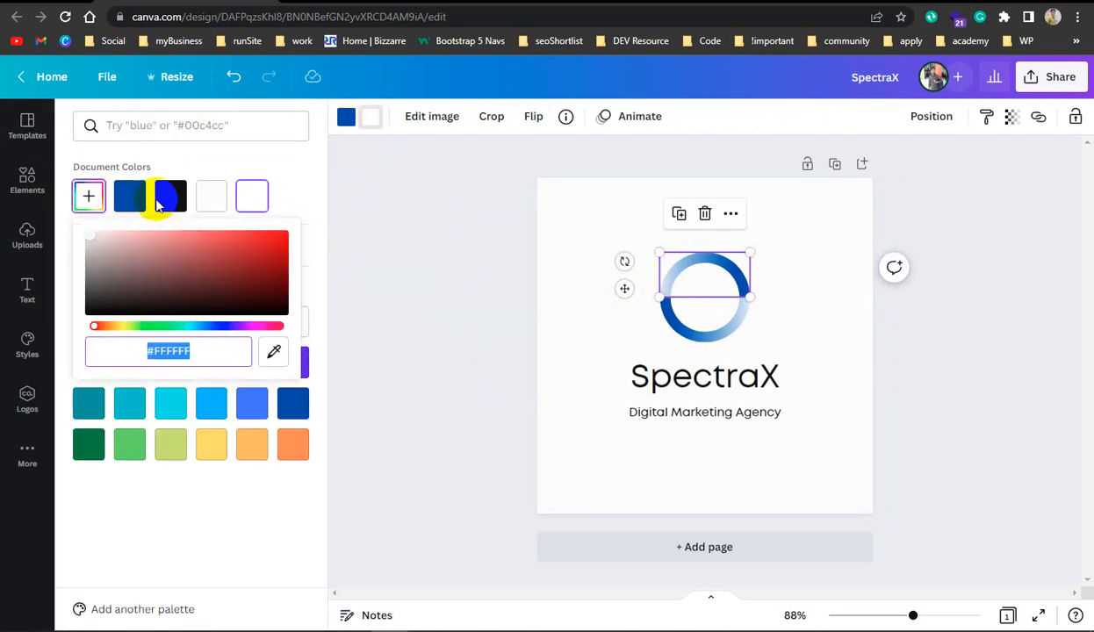
pyautogui.click(132, 197)
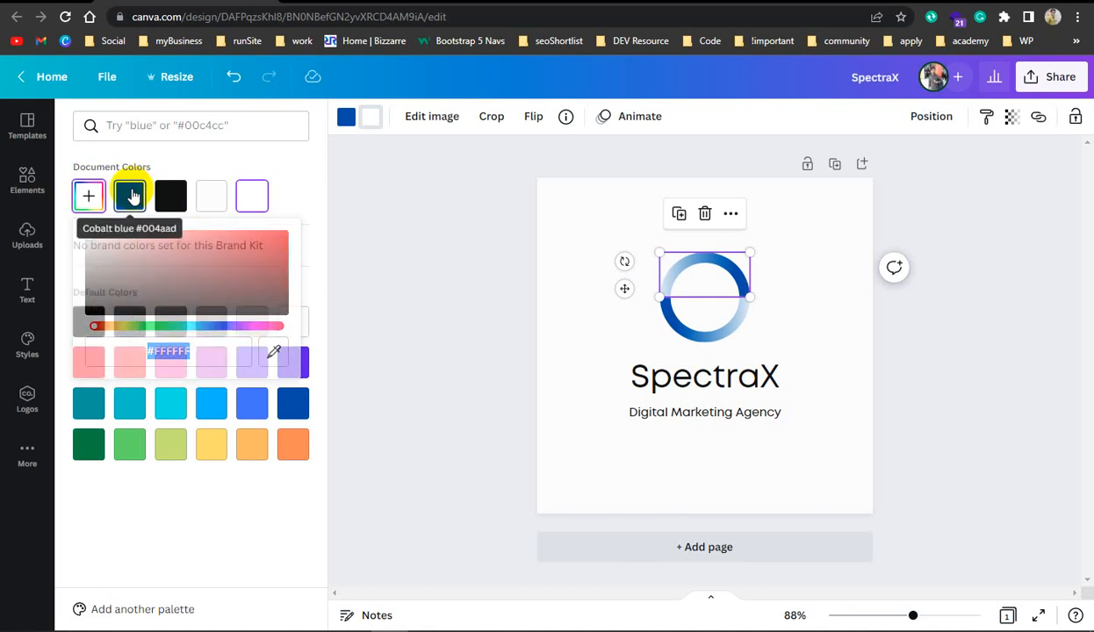
pyautogui.click(87, 195)
pyautogui.click(194, 238)
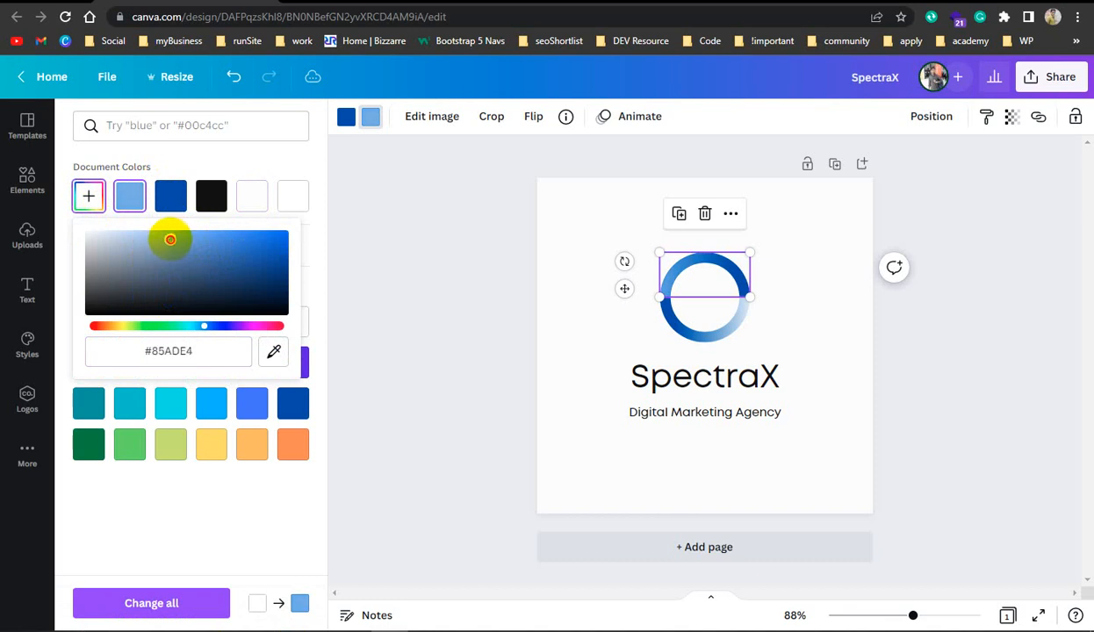
pyautogui.moveTo(162, 240)
pyautogui.mouseDown()
pyautogui.moveTo(135, 240)
pyautogui.moveTo(161, 243)
pyautogui.mouseUp()
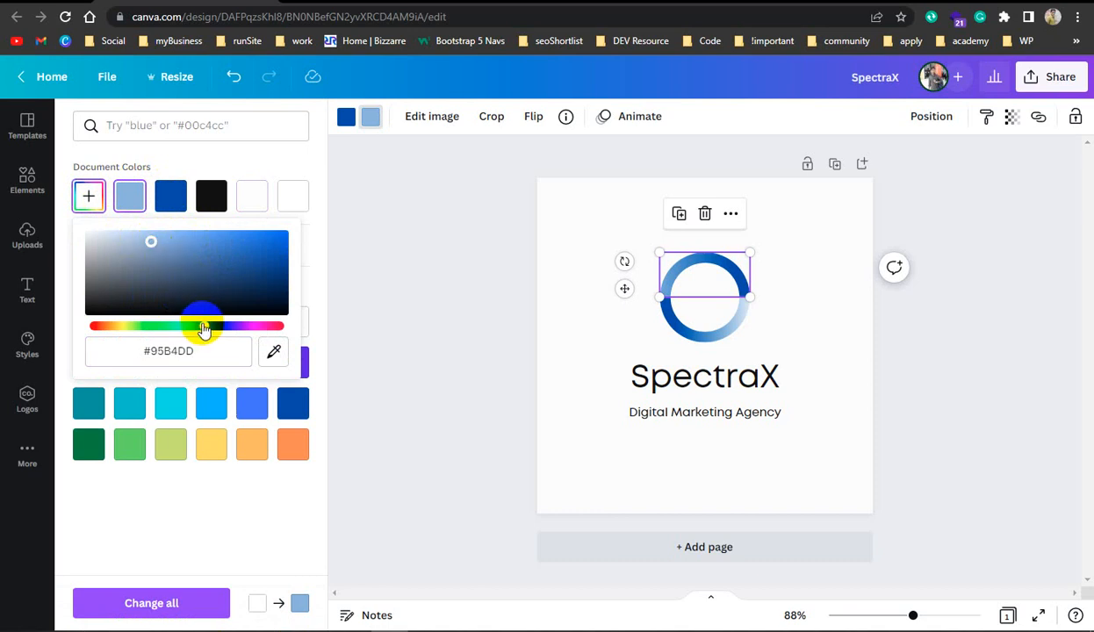
pyautogui.moveTo(203, 329); pyautogui.dragTo(236, 329)
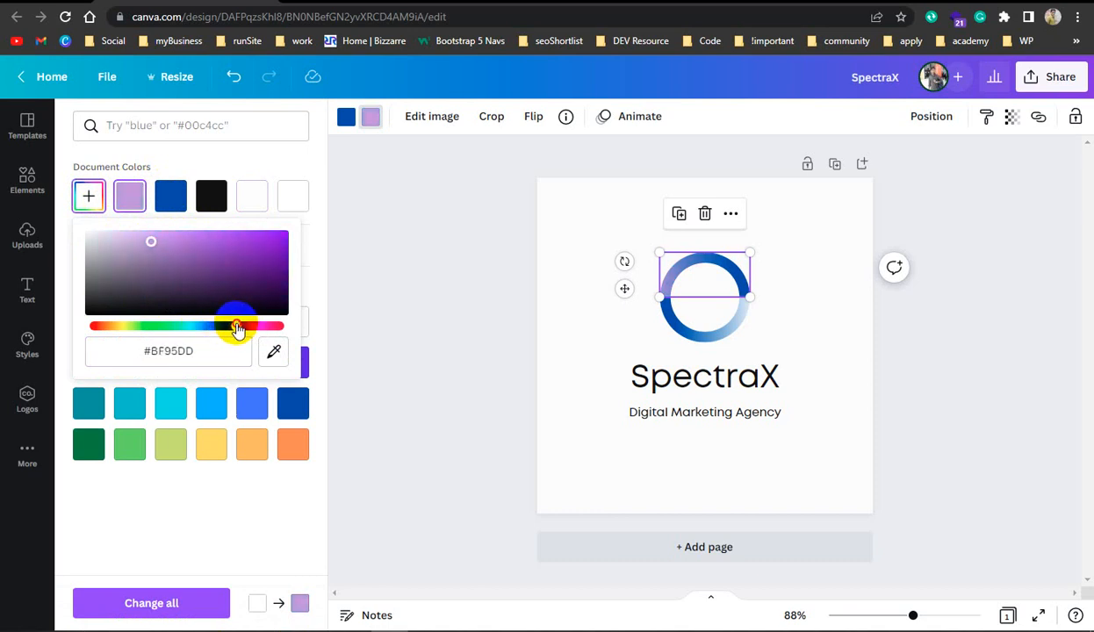
pyautogui.click(203, 239)
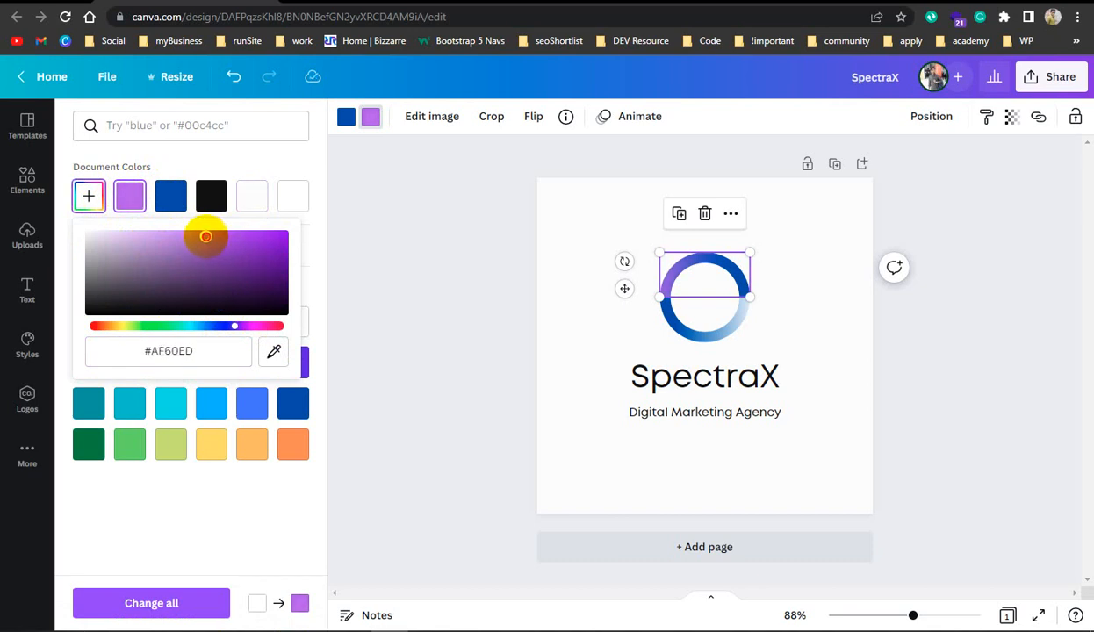
pyautogui.moveTo(216, 237); pyautogui.dragTo(235, 242)
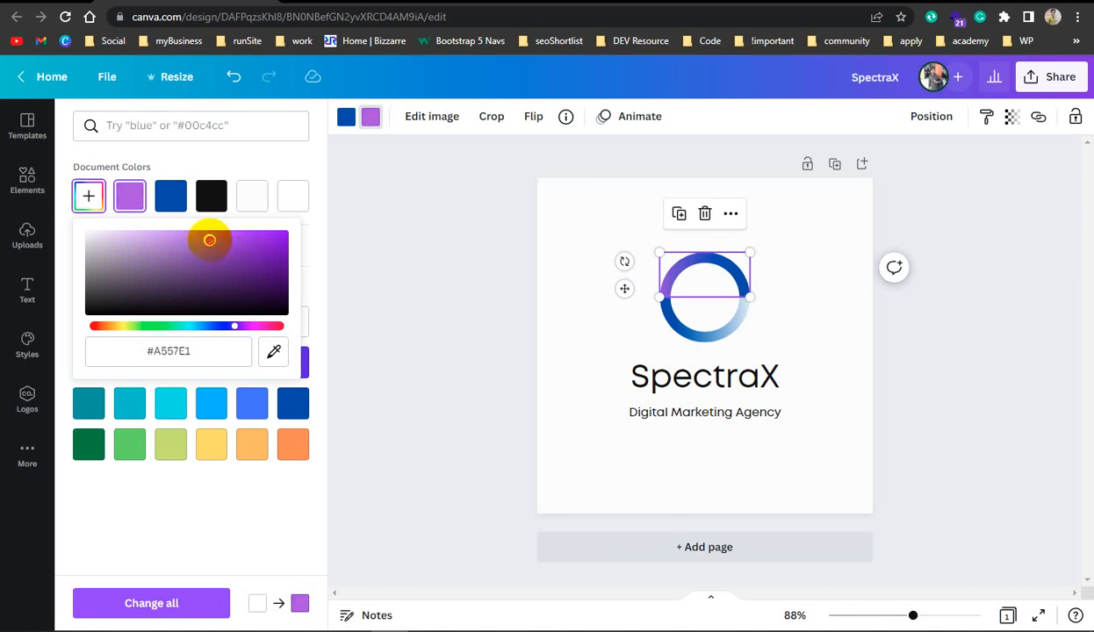
pyautogui.moveTo(204, 240); pyautogui.dragTo(283, 233)
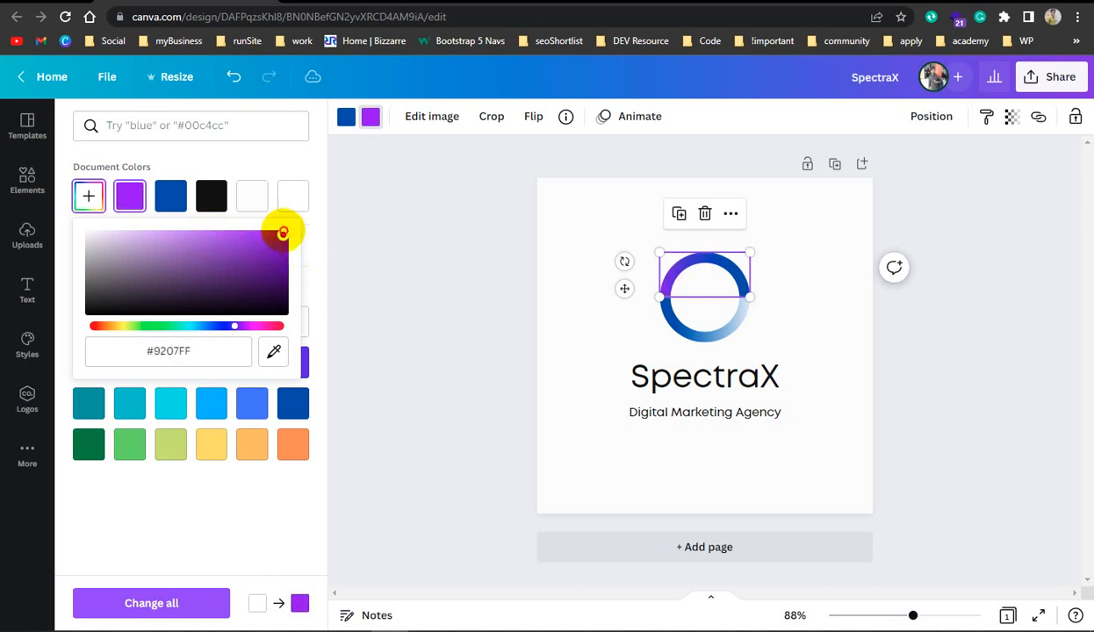
# Step: Copy the purple's hex code and apply it to the white end of the gradient on the ring's lower half
pyautogui.rightClick(184, 350)
pyautogui.click(207, 398)
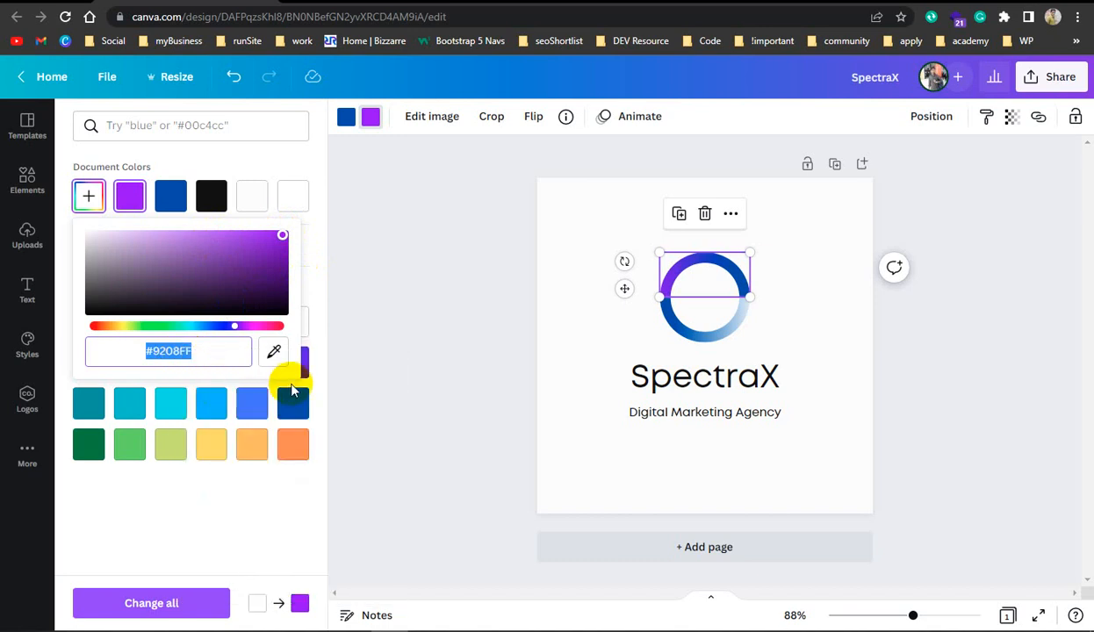
pyautogui.click(484, 281)
pyautogui.click(691, 310)
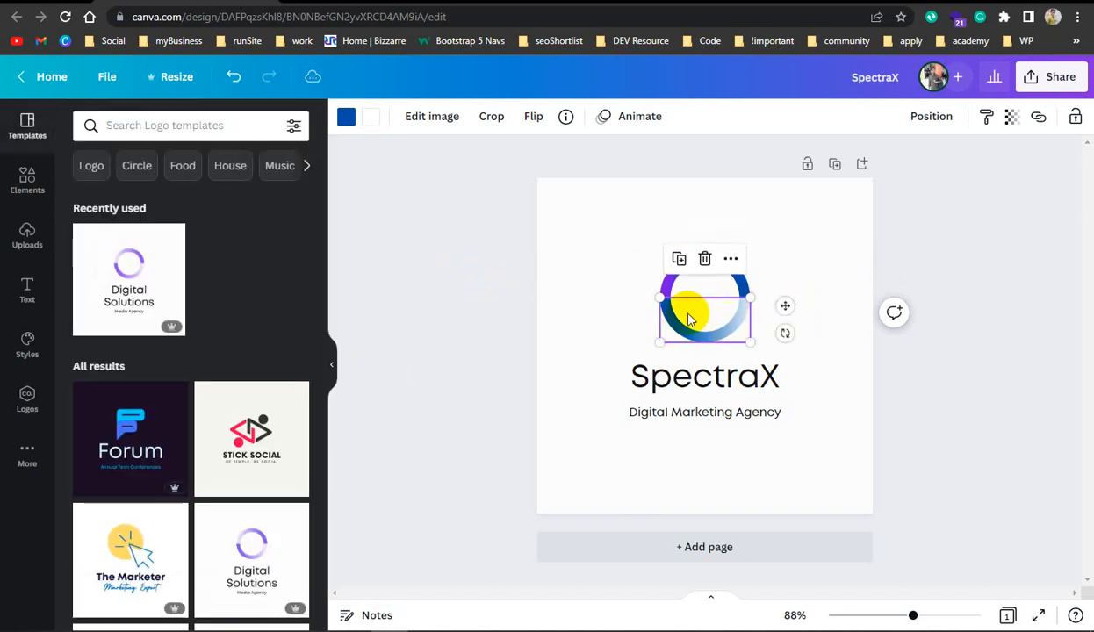
pyautogui.click(370, 117)
pyautogui.click(660, 283)
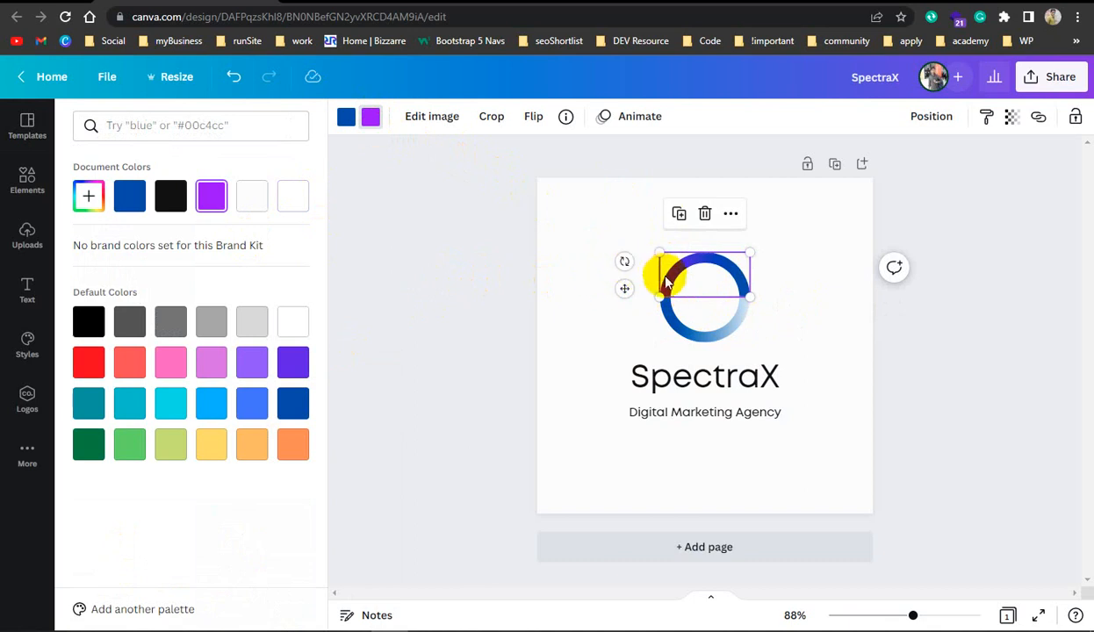
pyautogui.click(718, 329)
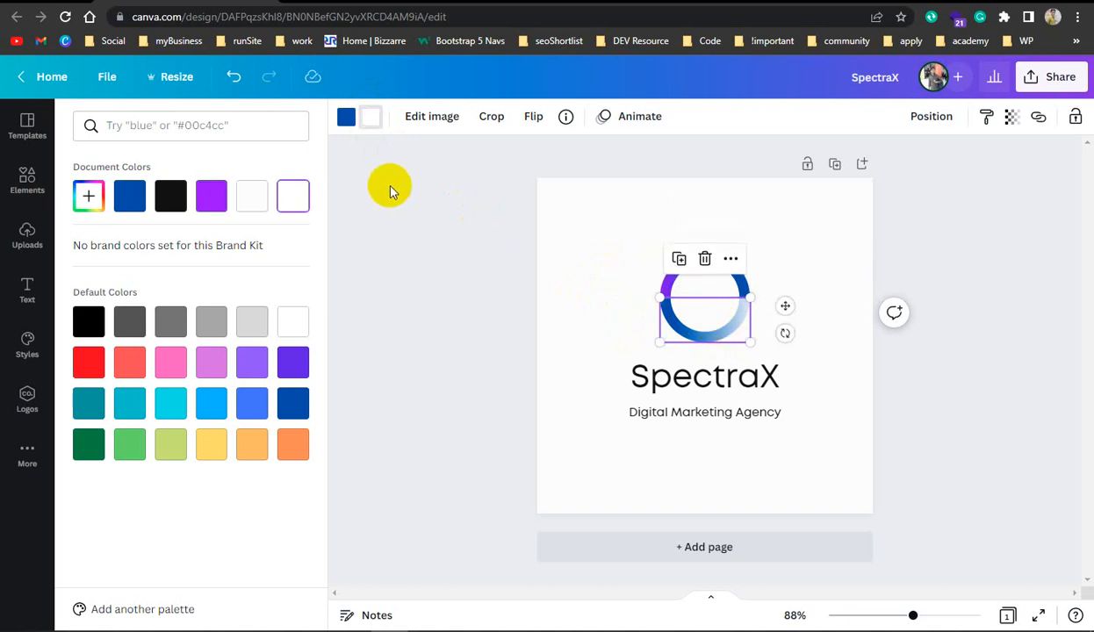
pyautogui.click(364, 116)
pyautogui.click(371, 116)
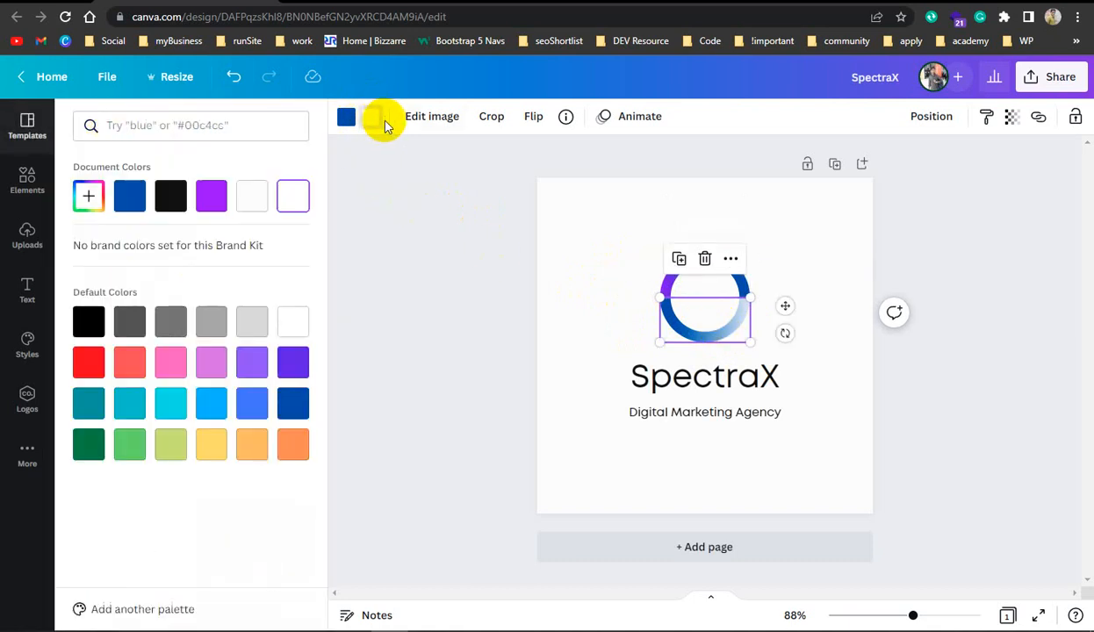
pyautogui.click(90, 196)
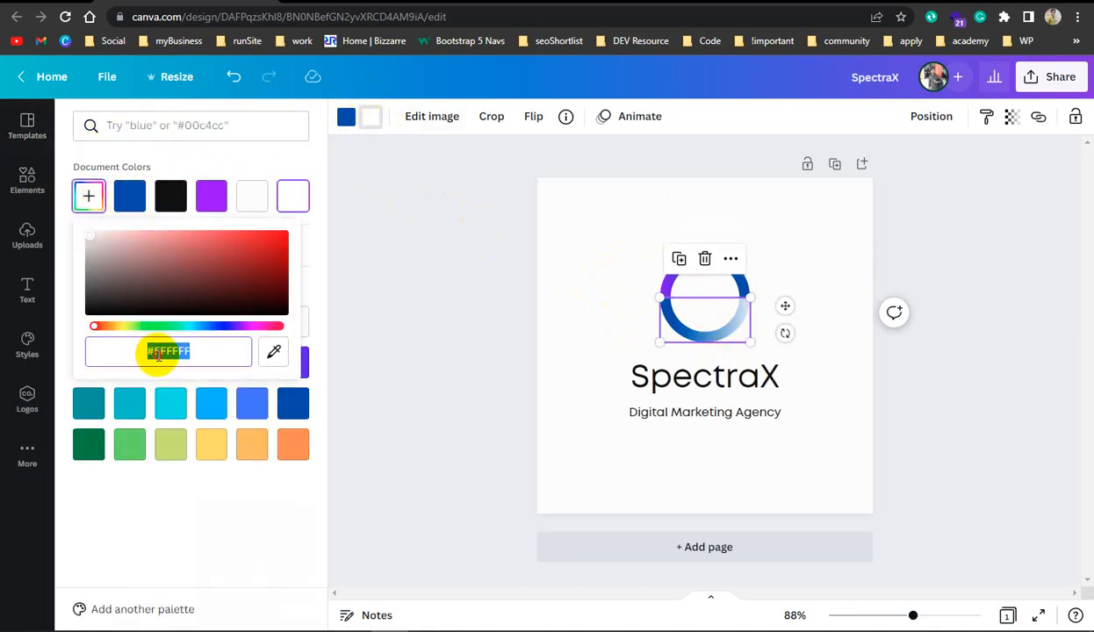
pyautogui.hotkey('ctrl', 'v')
pyautogui.click(575, 347)
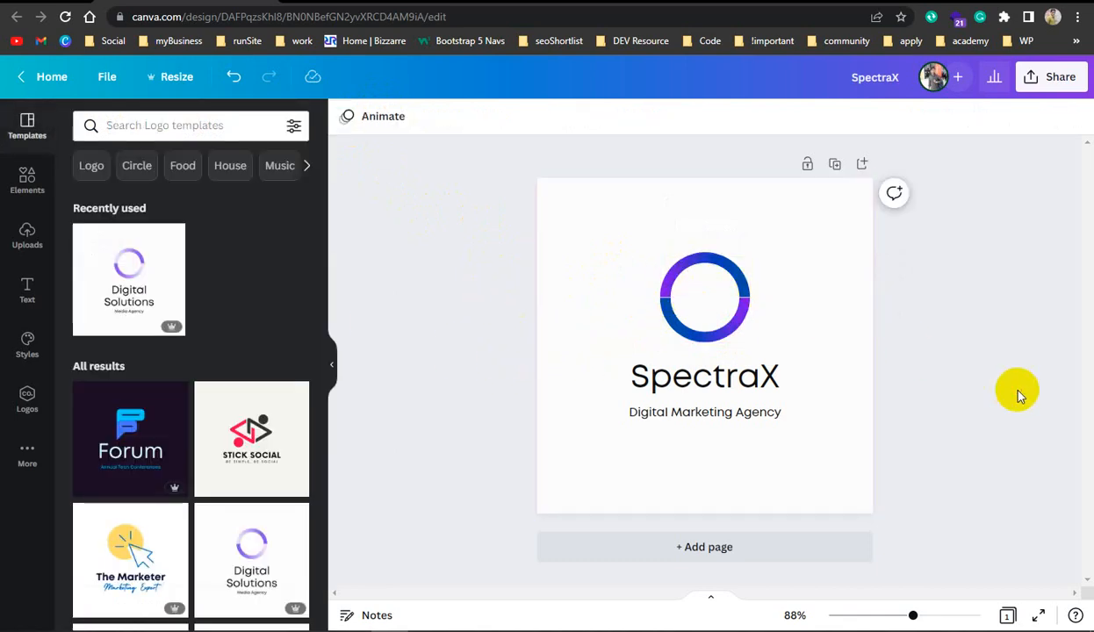
# Step: Nudge the ring's upper half down slightly to close the thin seam between the two halves
pyautogui.click(734, 285)
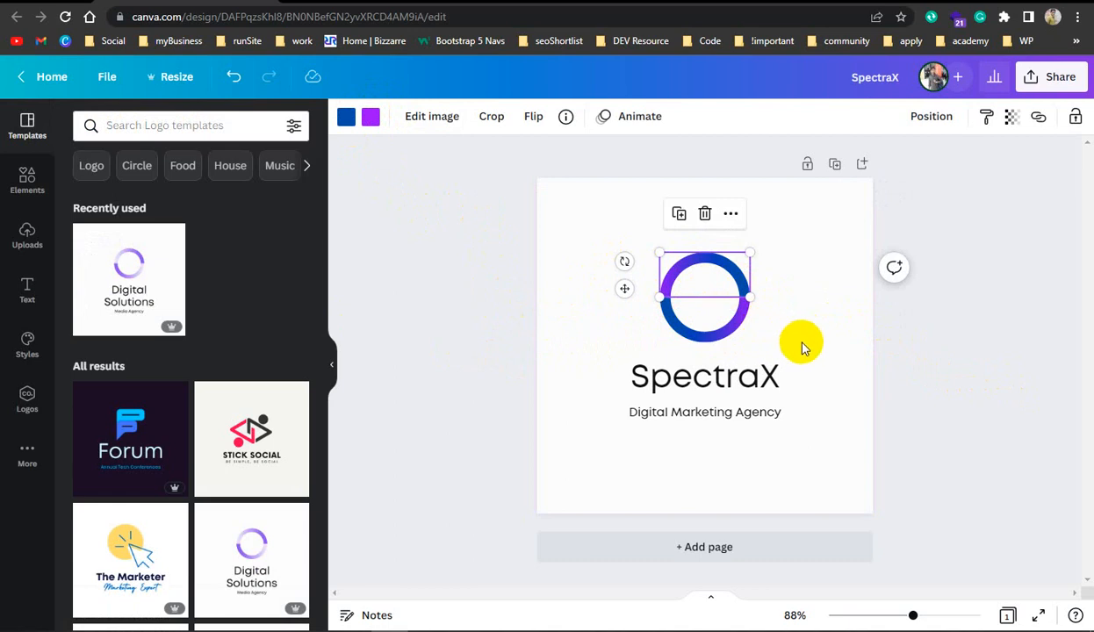
pyautogui.click(910, 335)
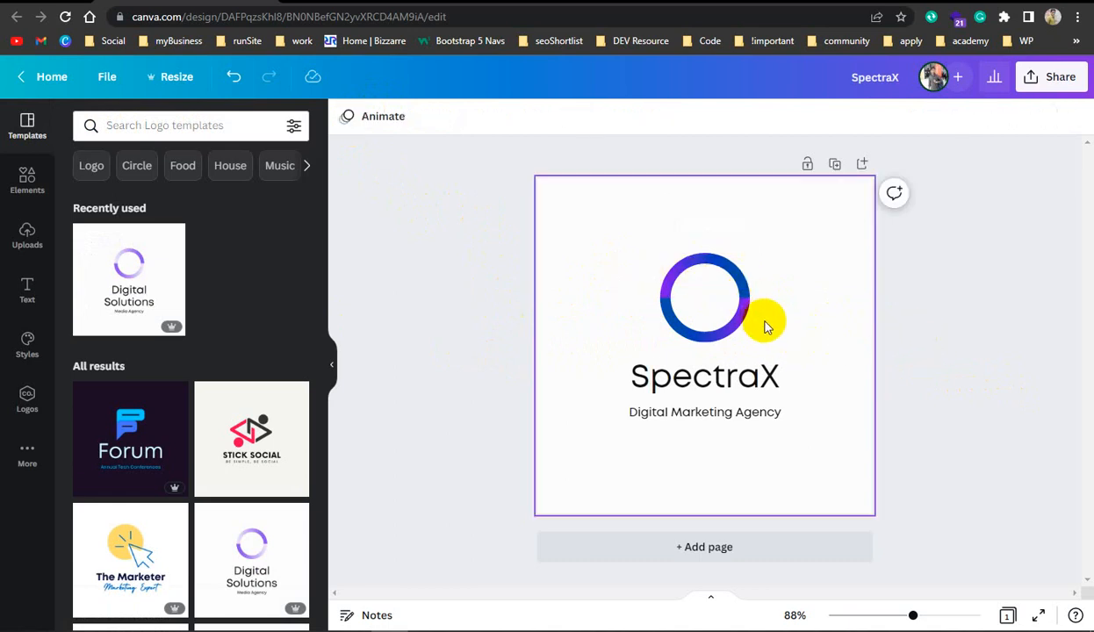
pyautogui.click(688, 377)
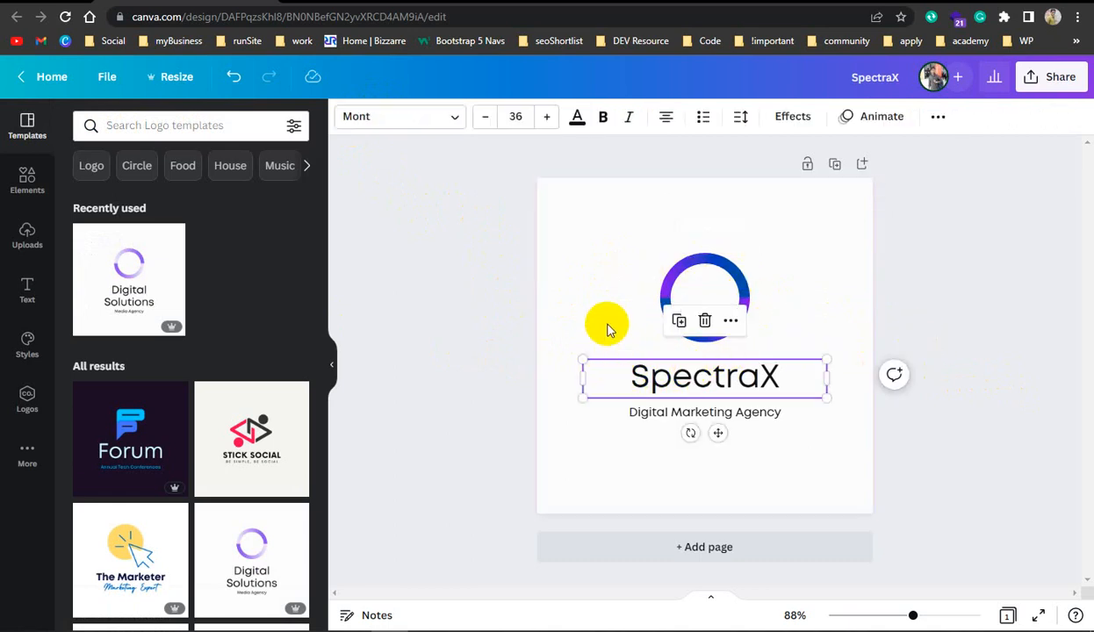
pyautogui.click(596, 324)
# Step: Move the "SpectraX" headline up close beneath the ring and bring the "Digital Marketing Agency" tagline up just under it
pyautogui.moveTo(691, 378); pyautogui.dragTo(698, 363)
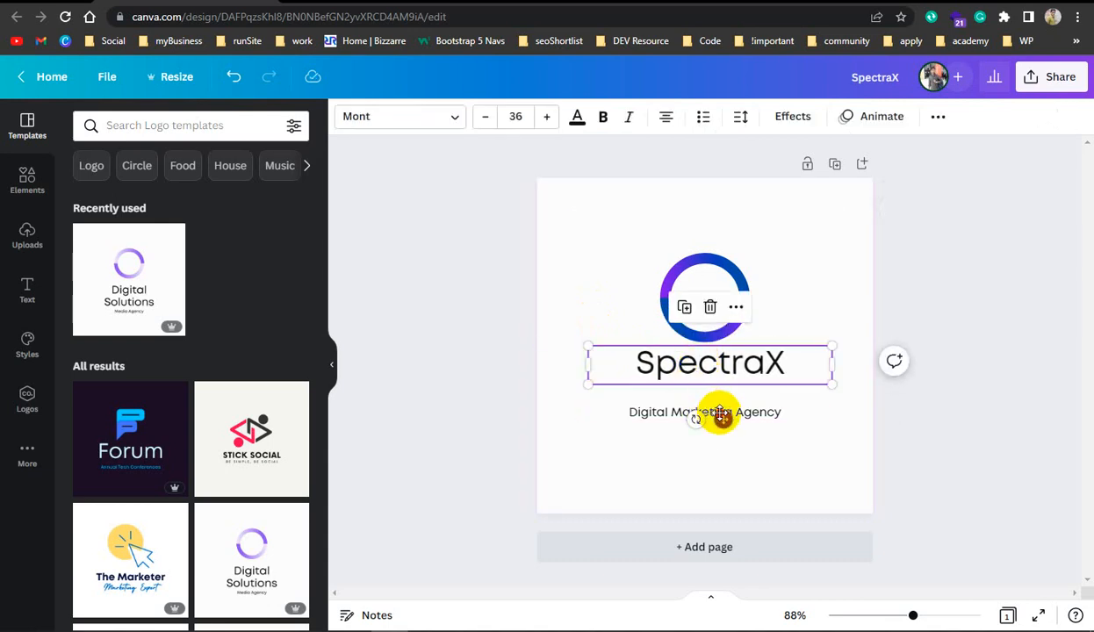
pyautogui.click(769, 422)
pyautogui.moveTo(767, 410); pyautogui.dragTo(771, 396)
pyautogui.click(900, 312)
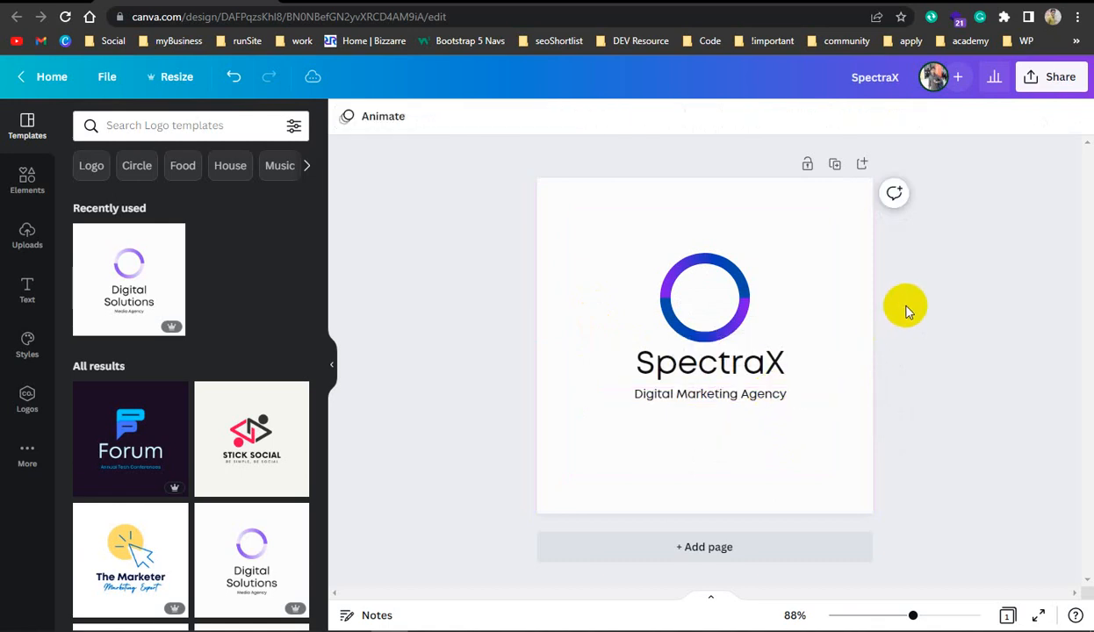
# Step: Align both ring halves centrally above the text and centre the whole logo horizontally on the page
pyautogui.click(709, 307)
pyautogui.moveTo(610, 250); pyautogui.dragTo(702, 295)
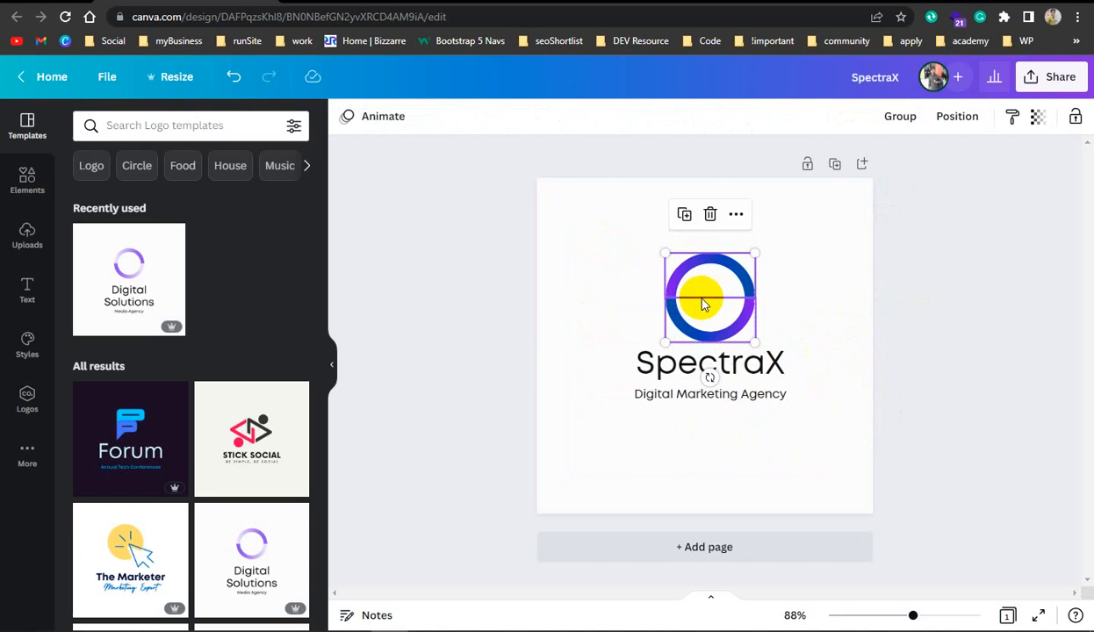
pyautogui.click(908, 321)
pyautogui.moveTo(638, 237); pyautogui.dragTo(733, 367)
pyautogui.click(913, 329)
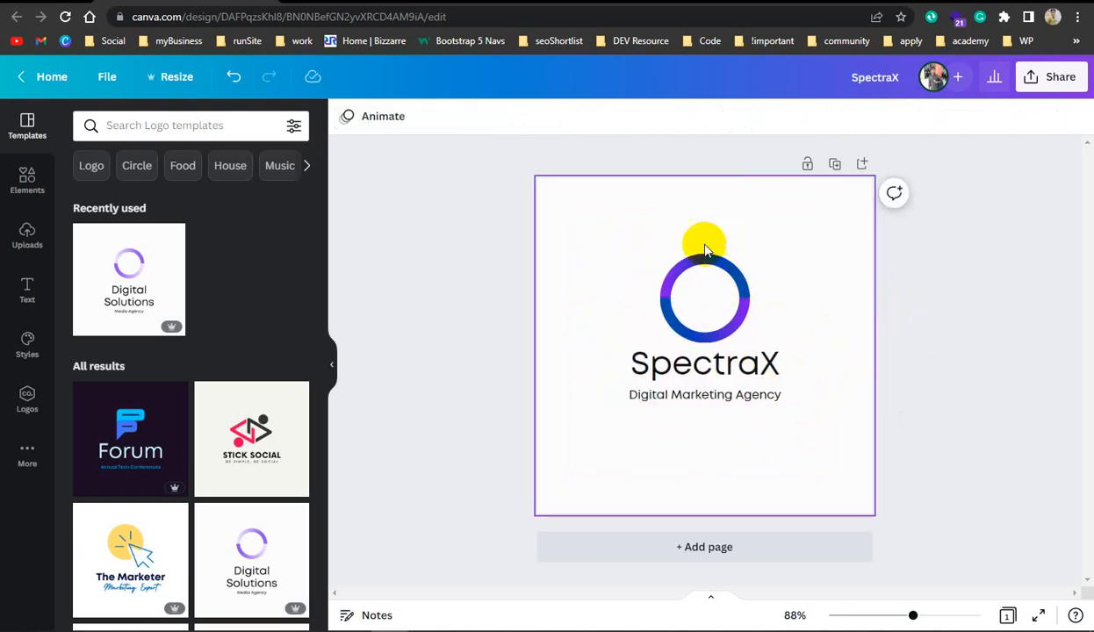
pyautogui.moveTo(636, 210); pyautogui.dragTo(773, 400)
pyautogui.moveTo(718, 371)
pyautogui.mouseDown()
pyautogui.moveTo(701, 359)
pyautogui.moveTo(718, 370)
pyautogui.mouseUp()
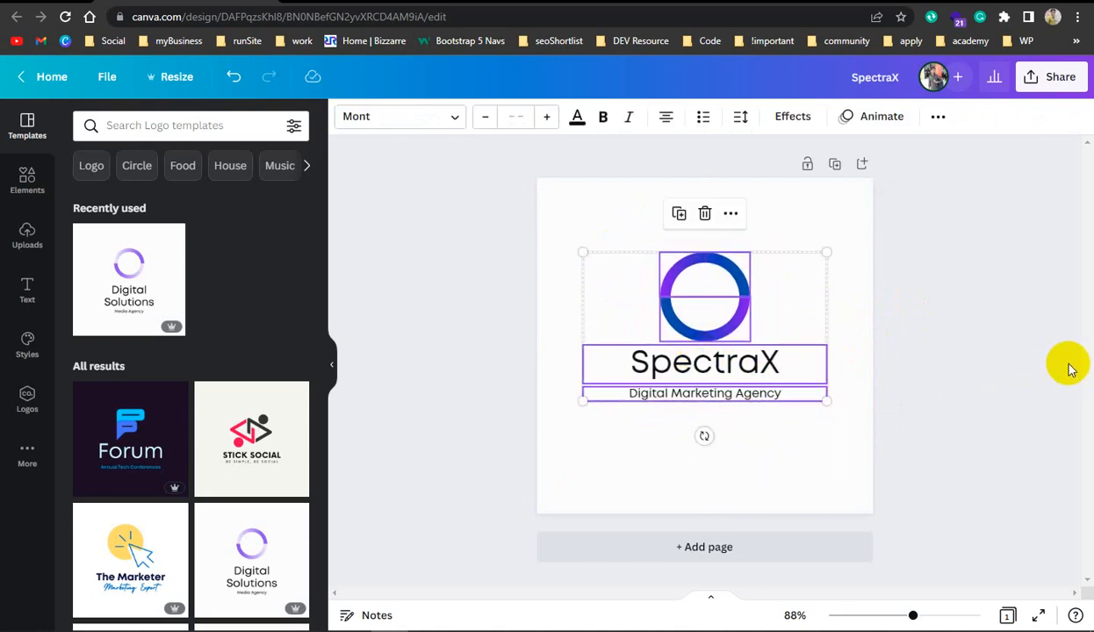
# Step: Add a blank second page and browse the logo templates for a design to use on it
pyautogui.click(798, 547)
pyautogui.scroll(-1, 226, 432)
pyautogui.scroll(-10, 226, 432)
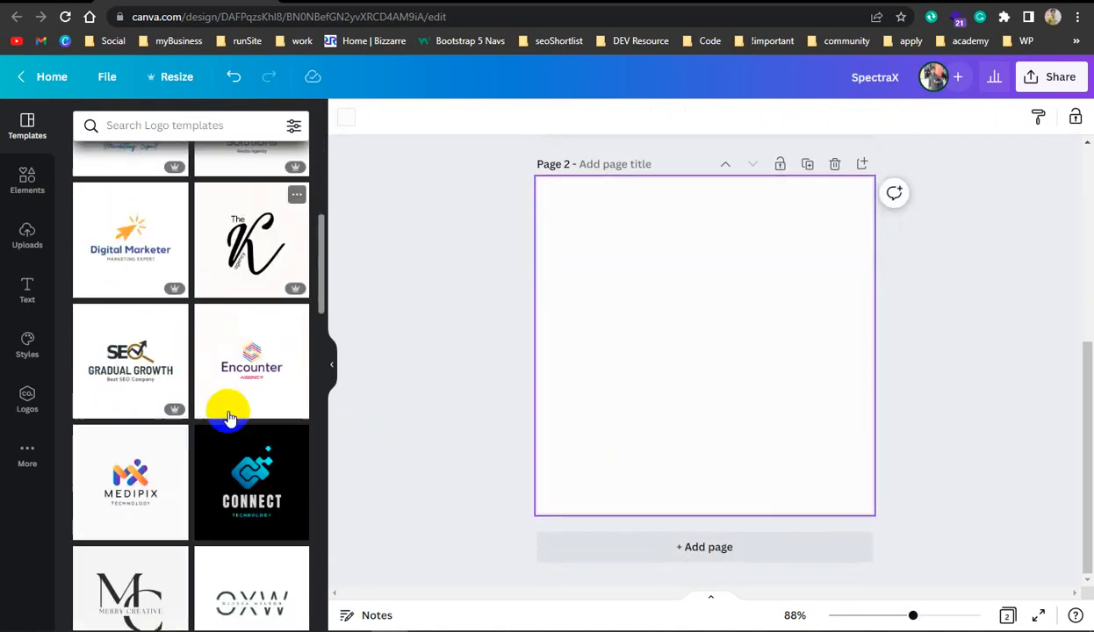
pyautogui.scroll(-2, 227, 377)
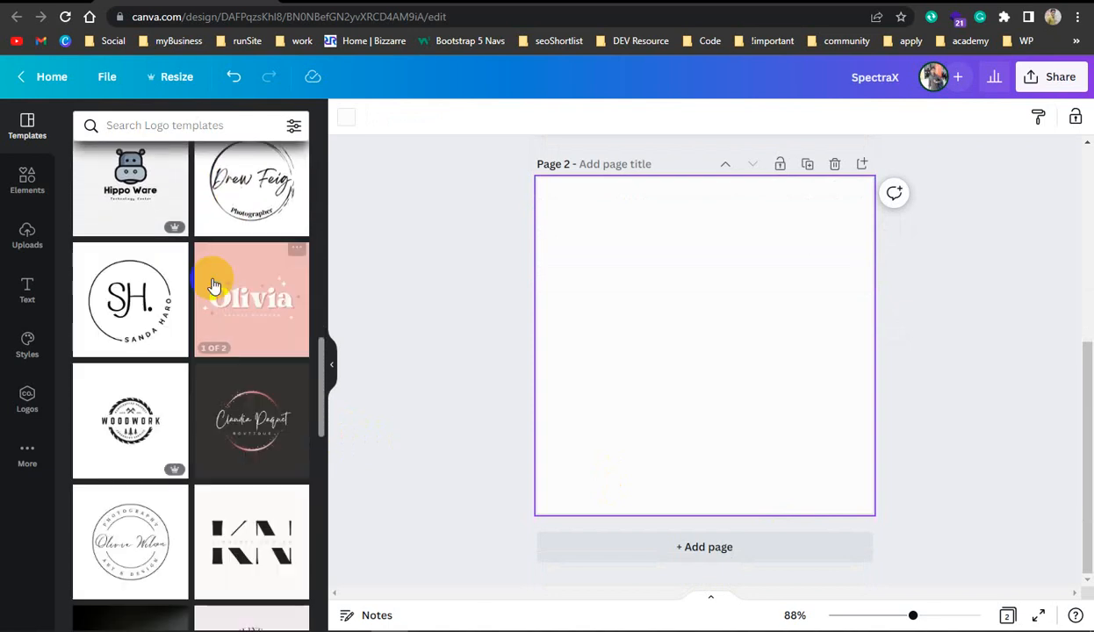
pyautogui.scroll(-4, 159, 342)
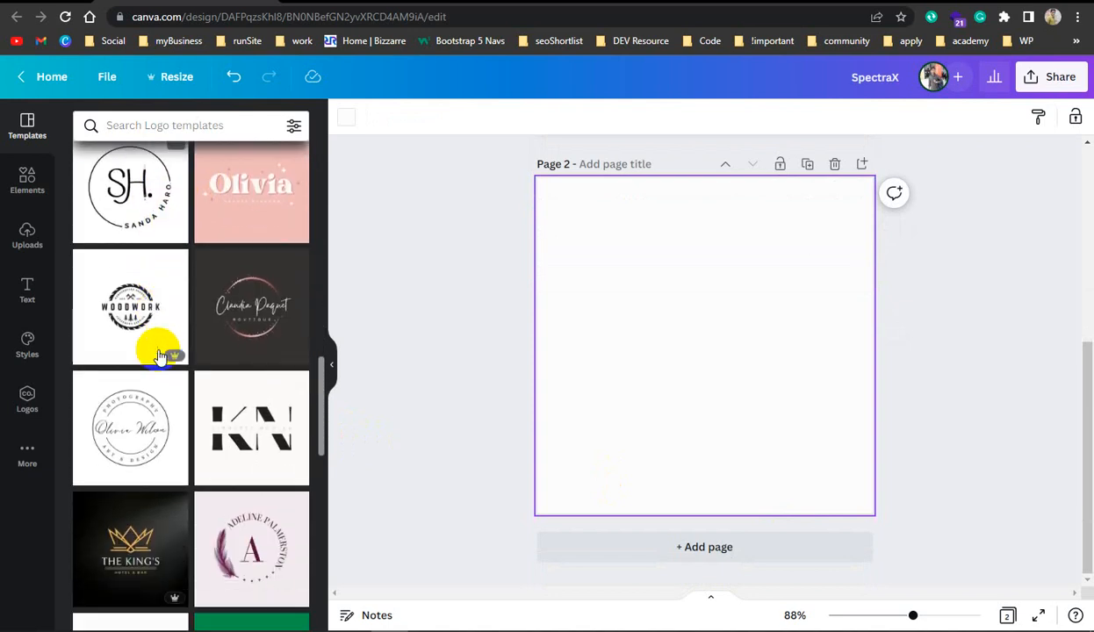
pyautogui.scroll(-8, 231, 377)
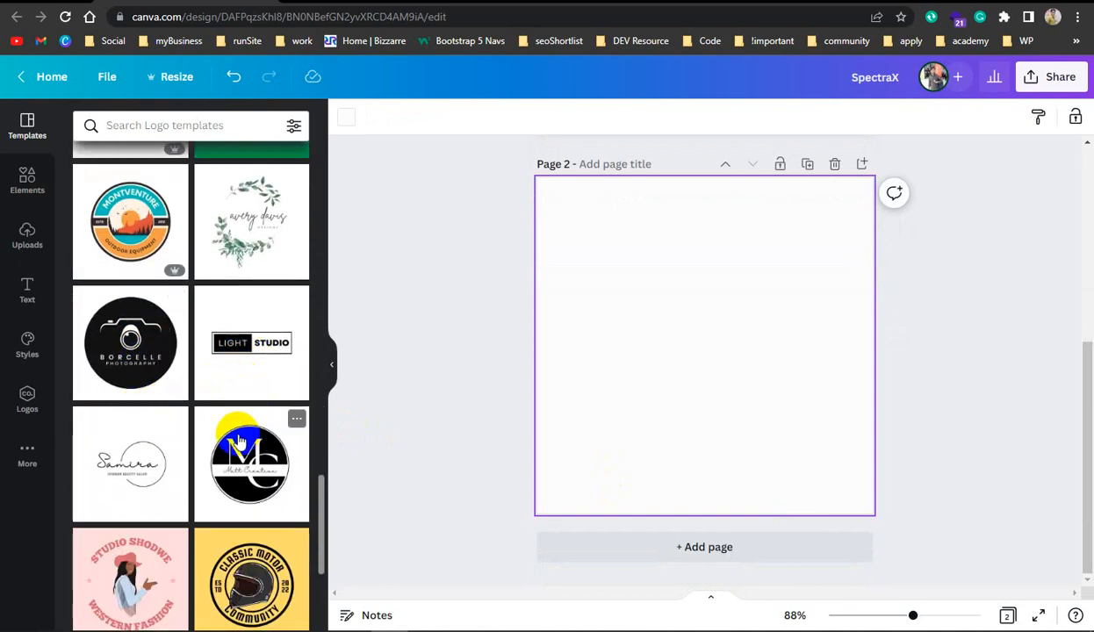
pyautogui.scroll(-6, 128, 481)
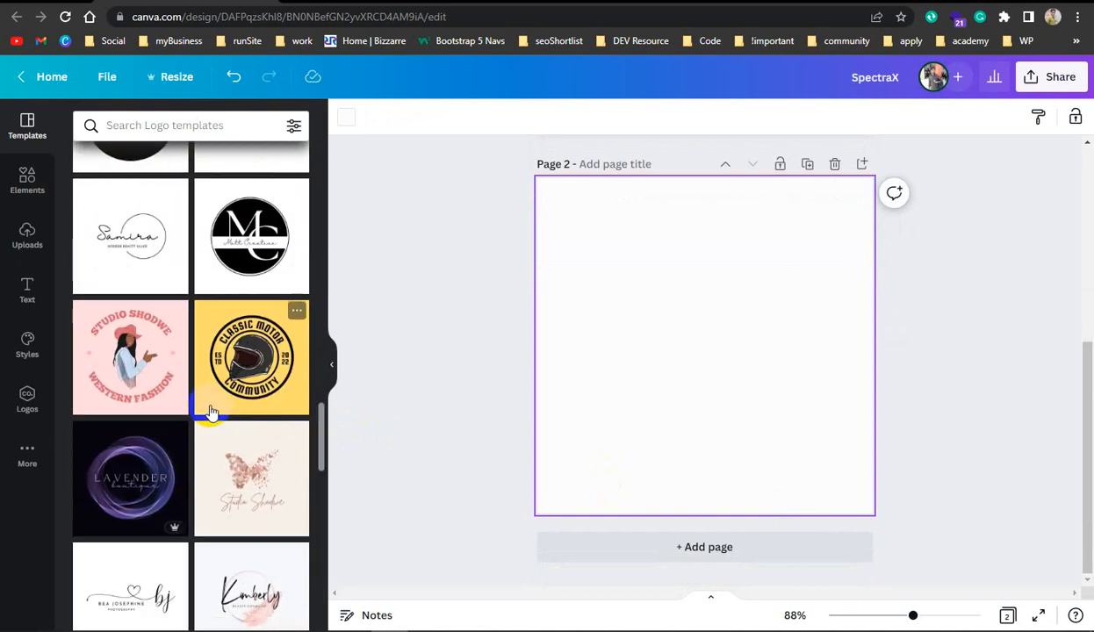
pyautogui.scroll(-3, 220, 417)
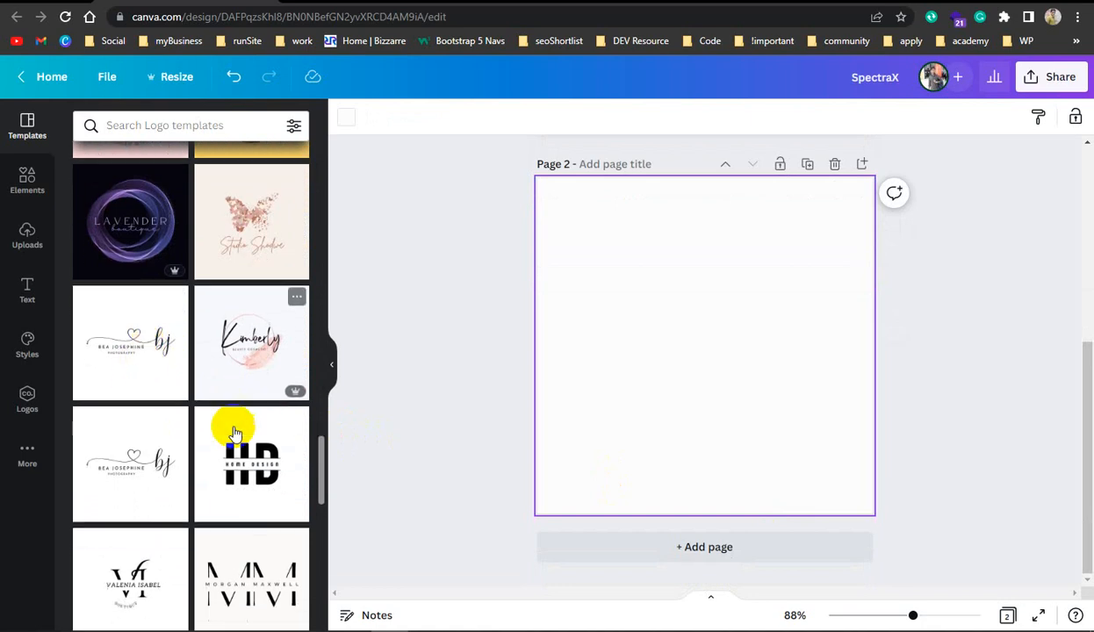
pyautogui.scroll(-3, 215, 413)
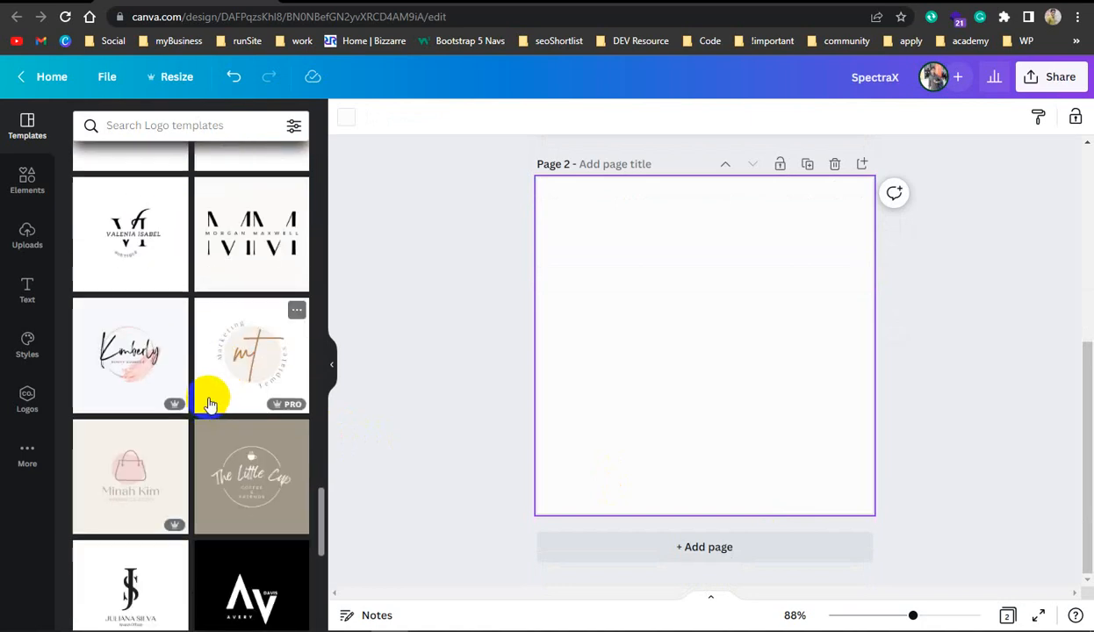
pyautogui.scroll(-3, 211, 404)
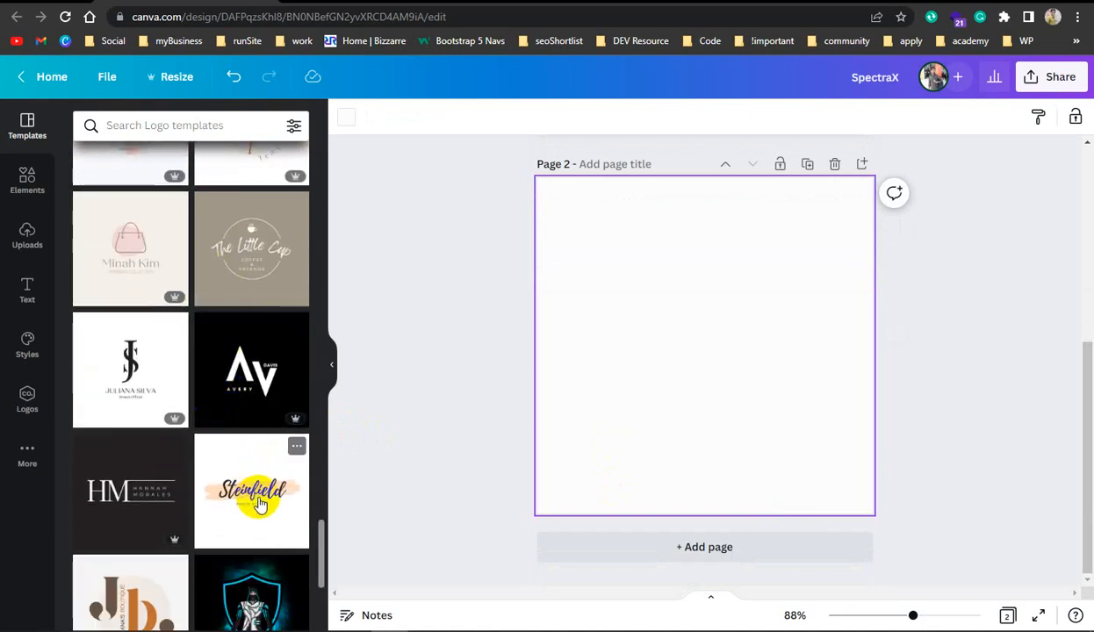
pyautogui.scroll(-3, 259, 505)
pyautogui.scroll(-10, 260, 482)
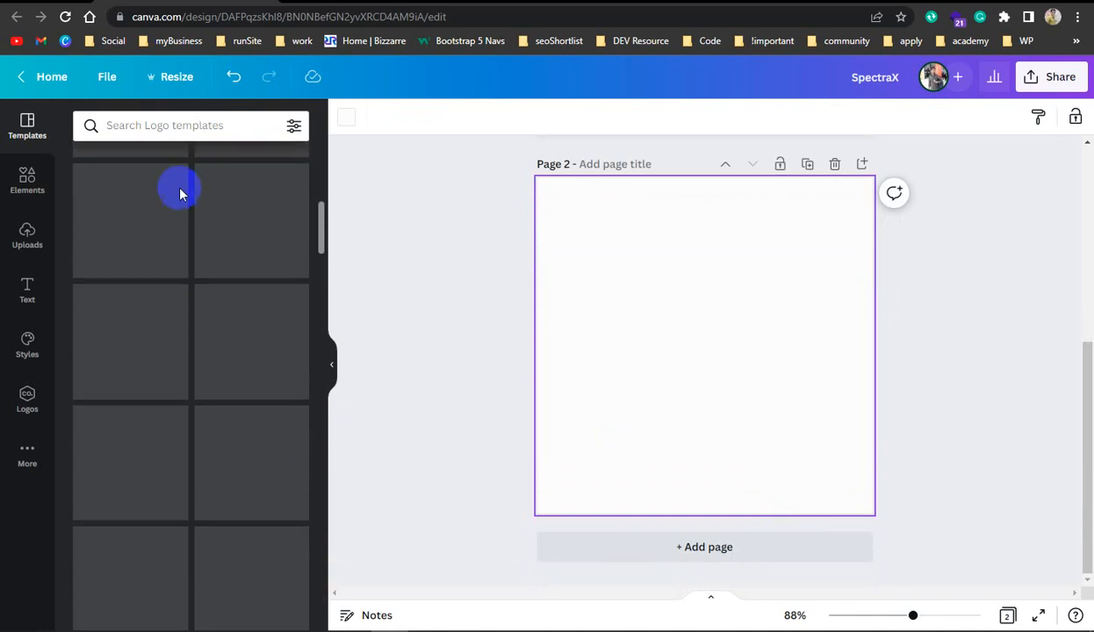
# Step: Search the templates for "Technology Logos" and apply the black "Infinite Creative Design" template to page 2
pyautogui.click(176, 125)
pyautogui.write('tech')
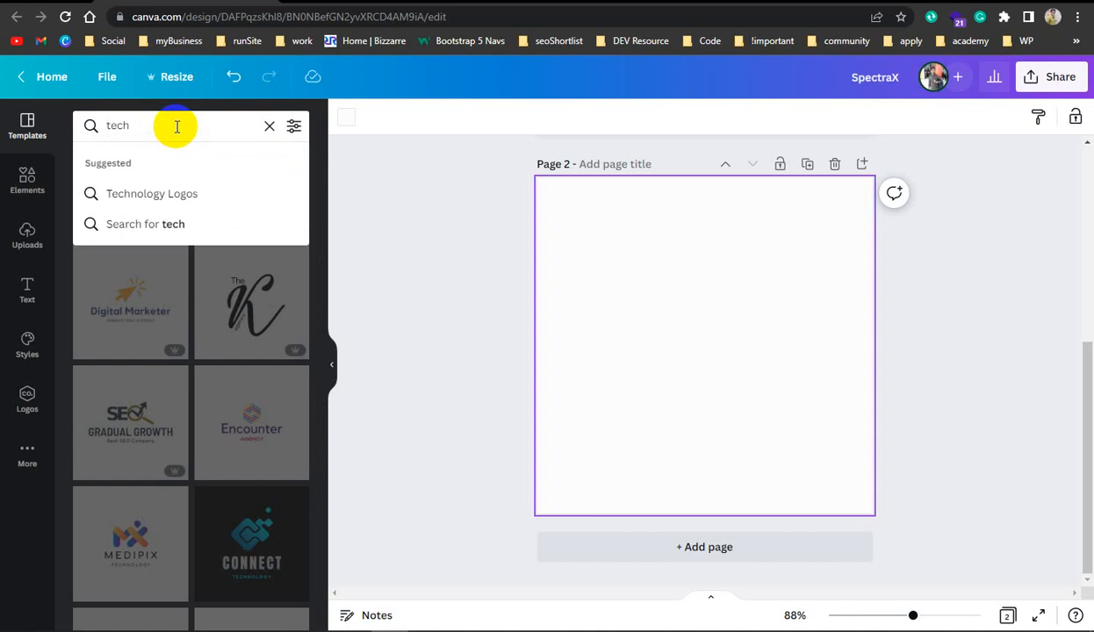
pyautogui.click(202, 194)
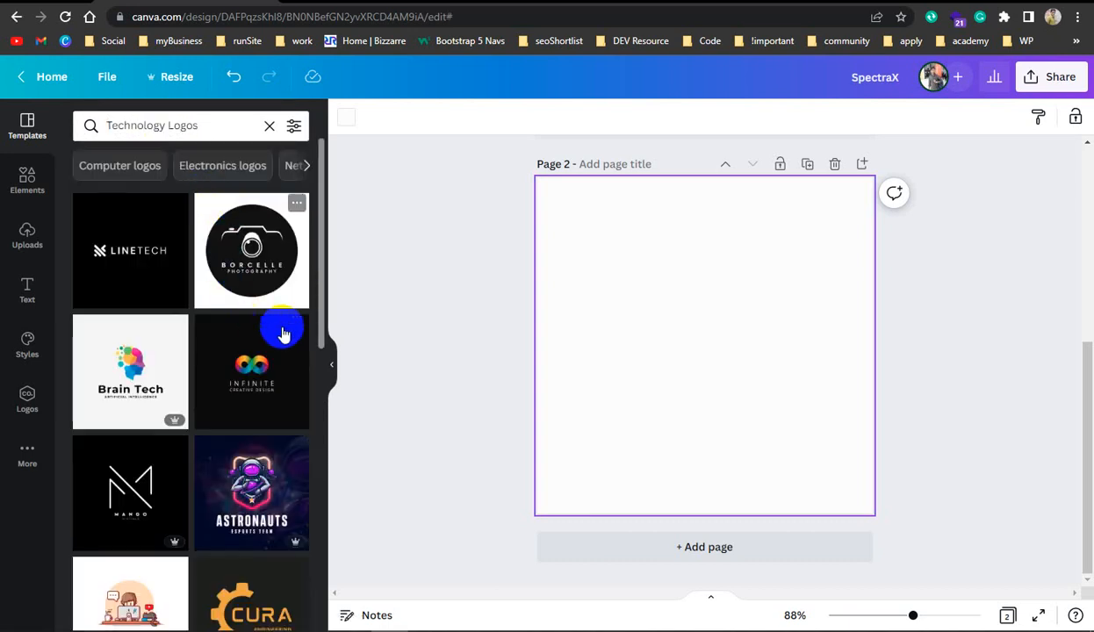
pyautogui.click(268, 369)
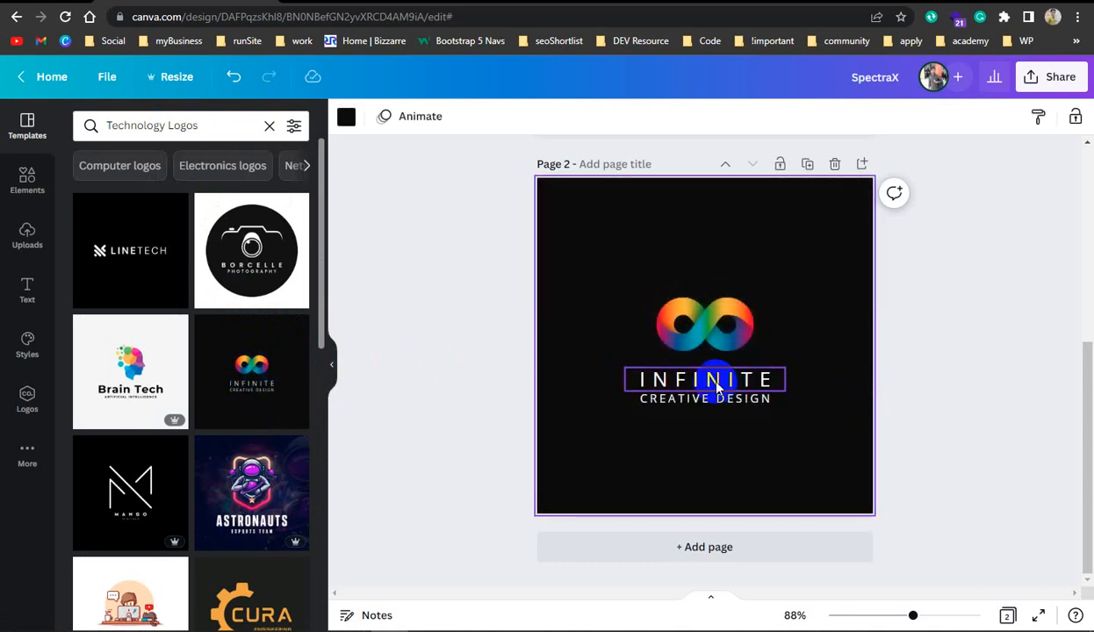
pyautogui.moveTo(172, 420)
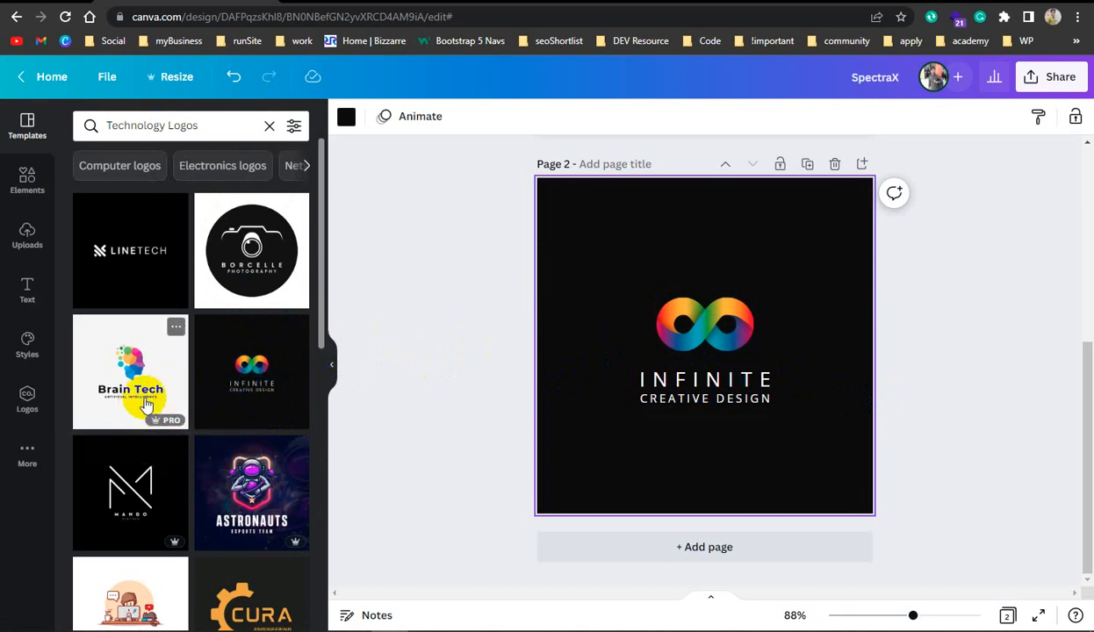
# Step: Examine which editing options are available for the rainbow infinity symbol
pyautogui.click(685, 309)
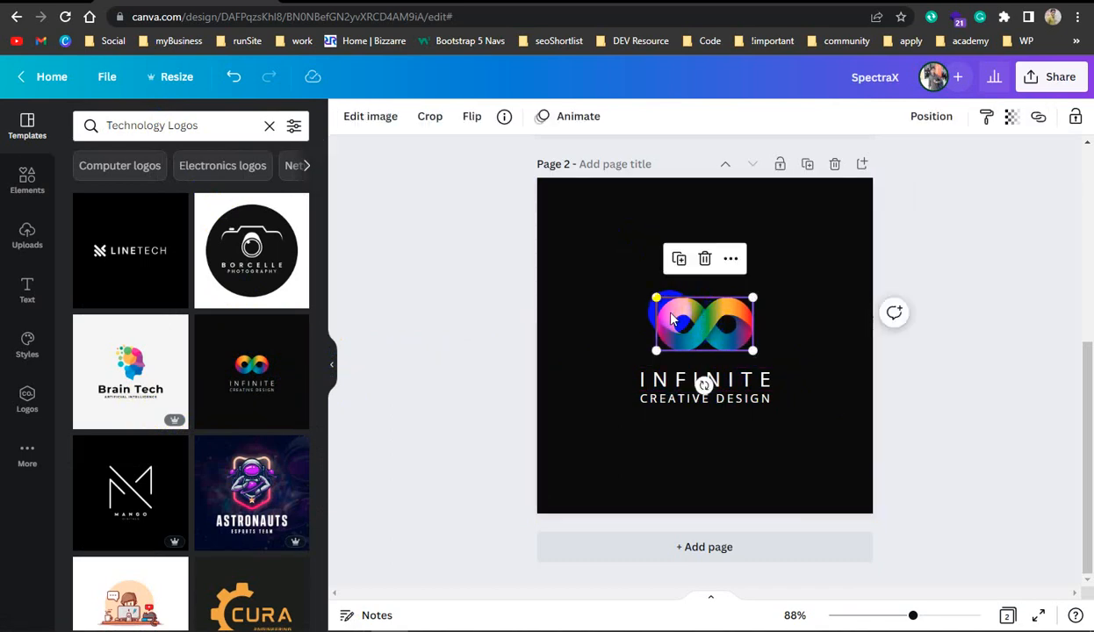
pyautogui.click(458, 274)
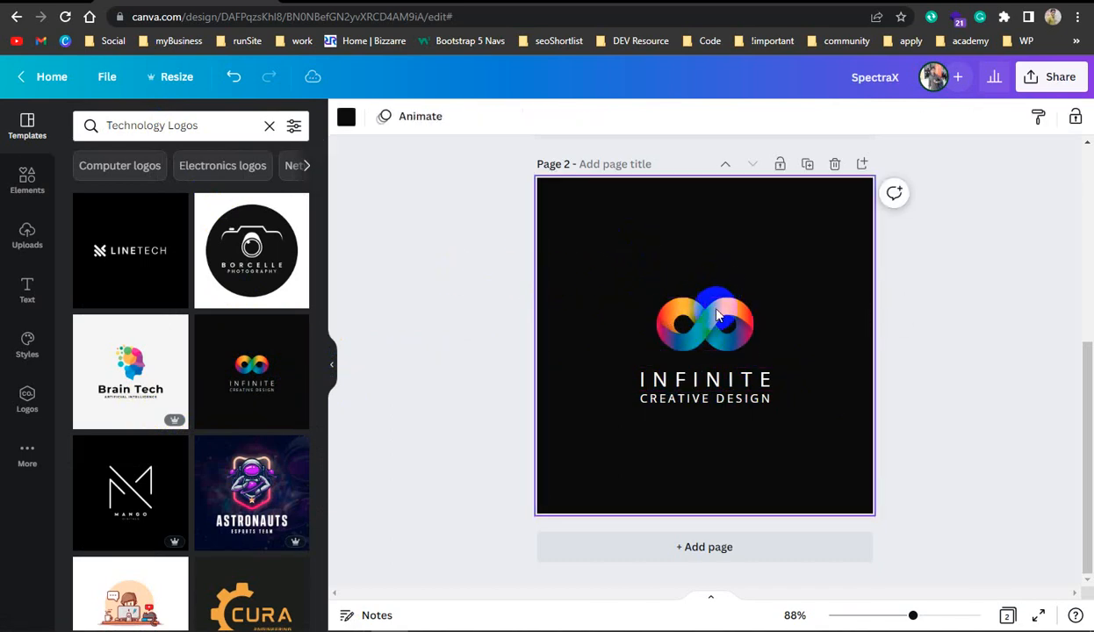
pyautogui.click(717, 314)
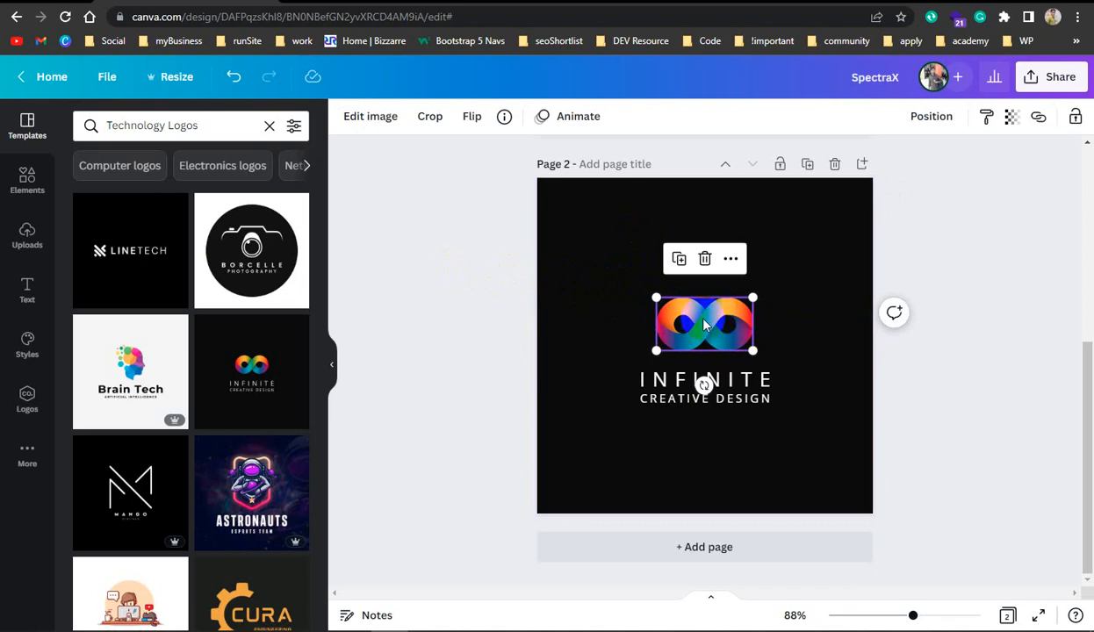
pyautogui.click(369, 117)
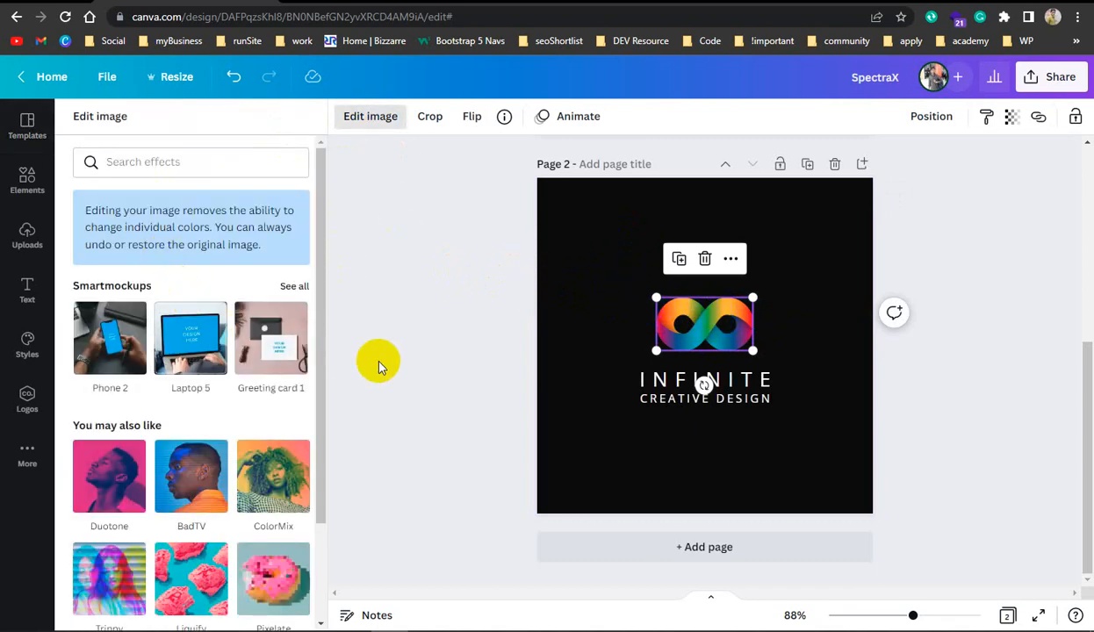
pyautogui.click(446, 237)
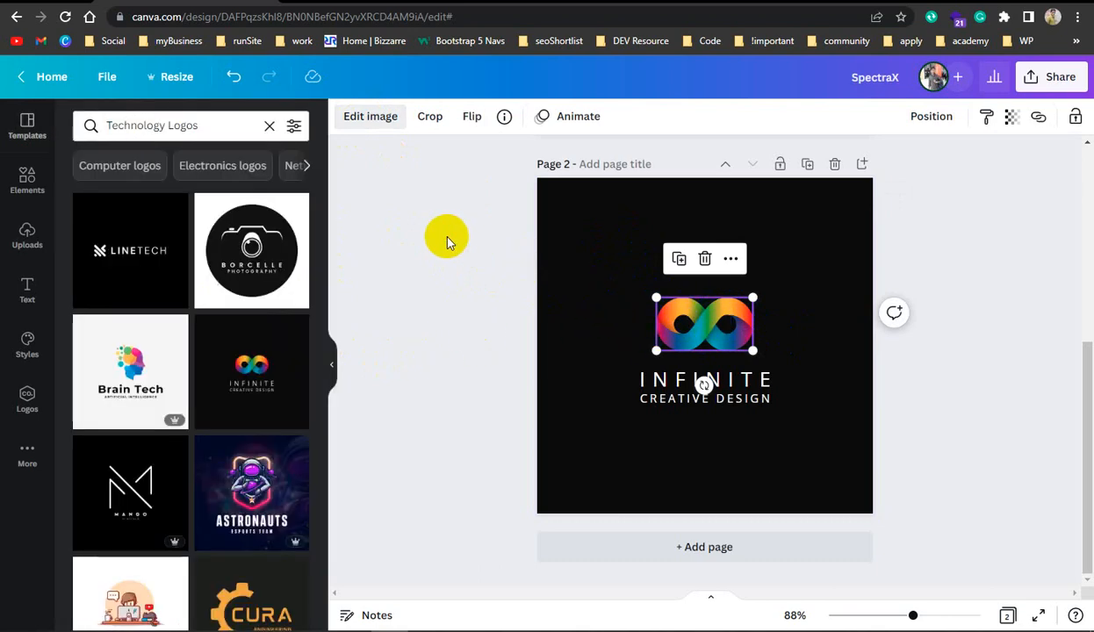
pyautogui.click(578, 267)
pyautogui.click(694, 317)
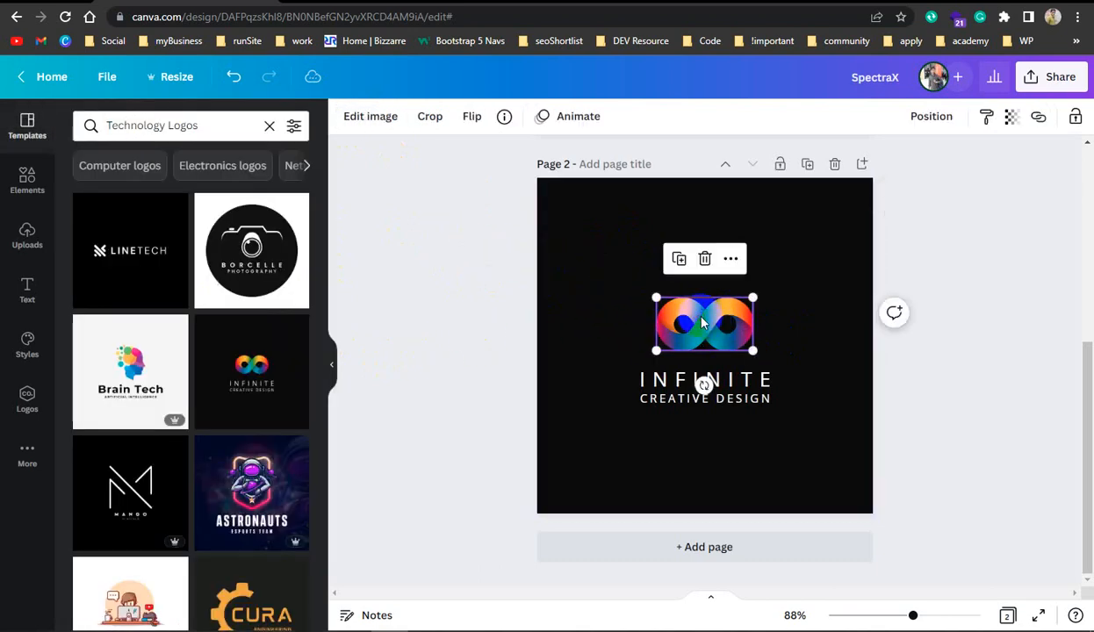
# Step: Replace the headline with "SPECTRAX" and the tagline with "DIGITAL MARKETING AGENCY"
pyautogui.doubleClick(673, 385)
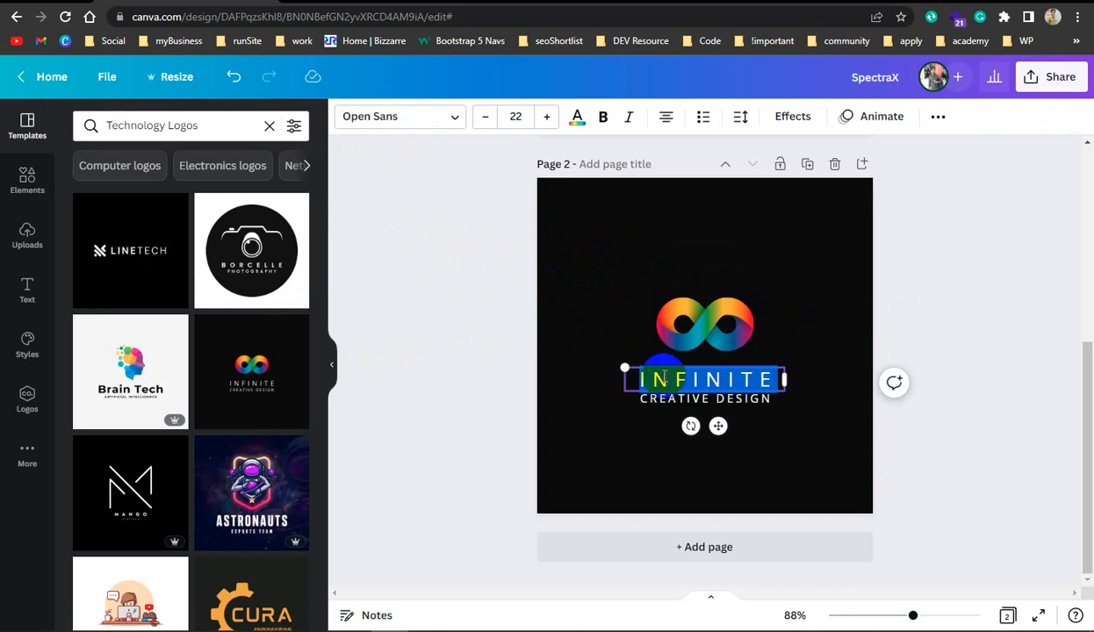
pyautogui.write('SPECTRAX')
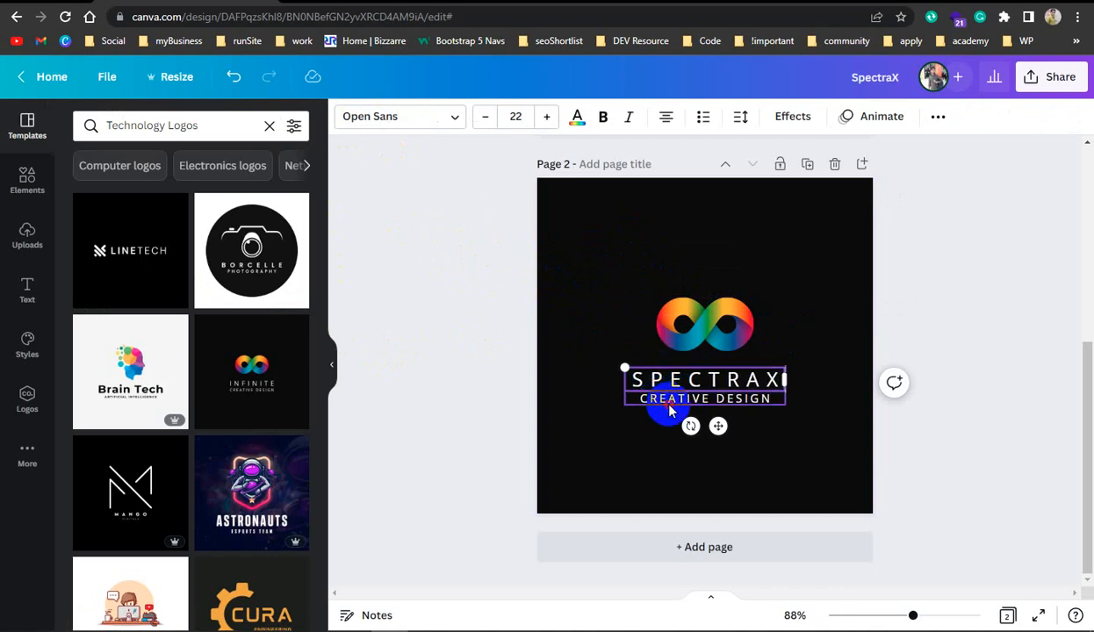
pyautogui.click(669, 400)
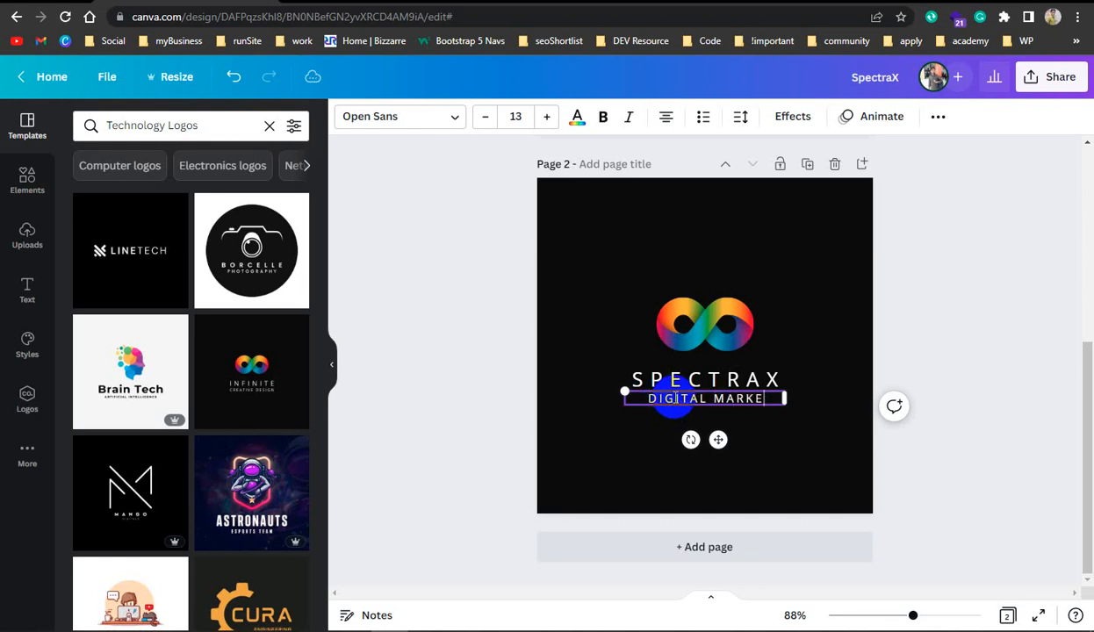
pyautogui.press('Return')
pyautogui.write('S')
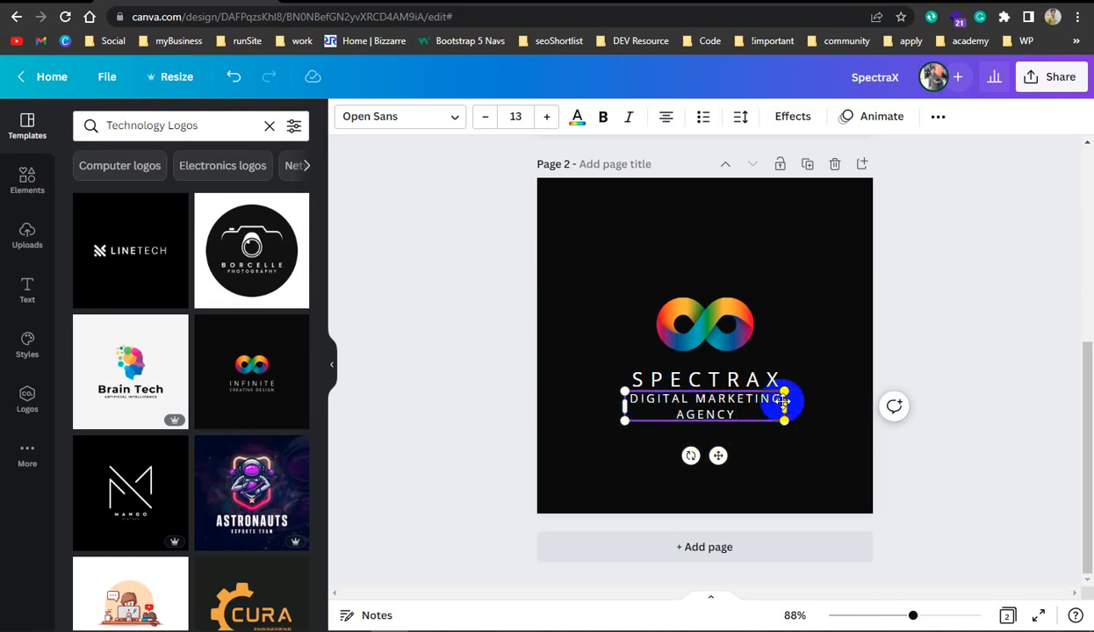
# Step: Widen the tagline's text box so it fits on one line and centre the "SPECTRAX" headline above it
pyautogui.moveTo(790, 407); pyautogui.dragTo(818, 398)
pyautogui.click(797, 447)
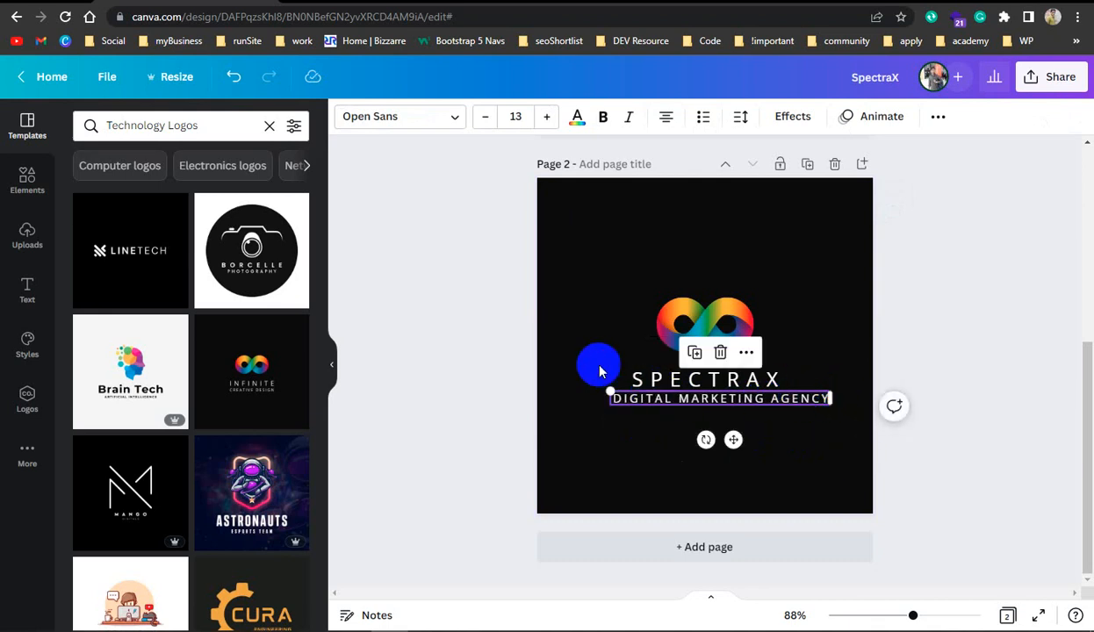
pyautogui.click(612, 330)
pyautogui.moveTo(713, 406); pyautogui.dragTo(729, 376)
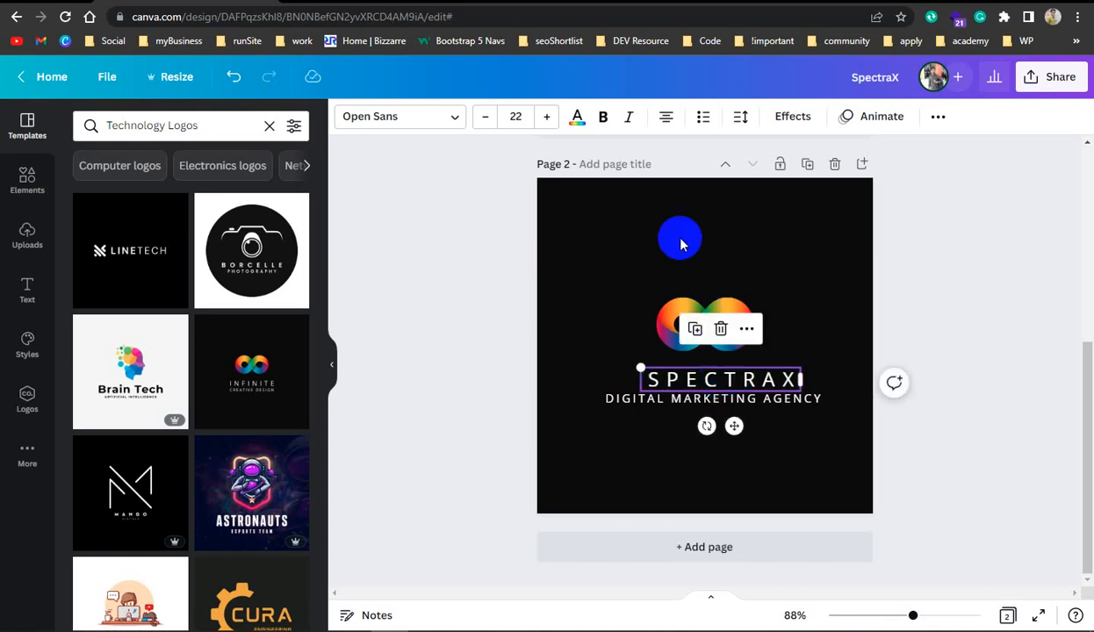
pyautogui.click(681, 250)
pyautogui.click(673, 376)
pyautogui.click(658, 255)
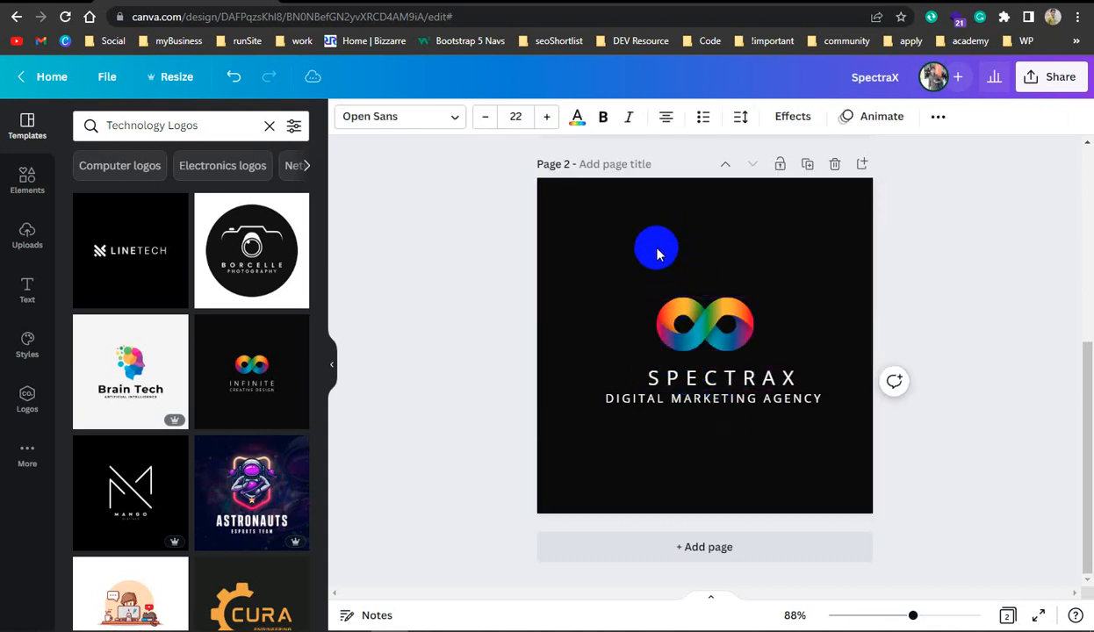
# Step: Bring the infinity symbol and both text lines closer together and move the logo up towards the page centre
pyautogui.click(703, 318)
pyautogui.moveTo(702, 316); pyautogui.dragTo(716, 325)
pyautogui.moveTo(653, 256); pyautogui.dragTo(722, 355)
pyautogui.click(885, 360)
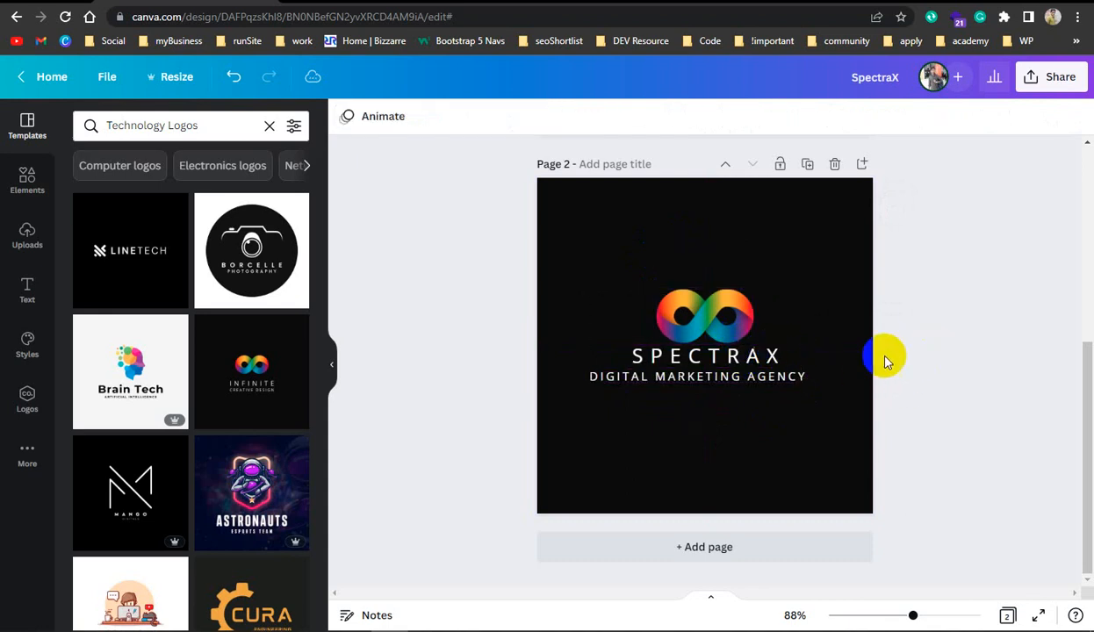
pyautogui.moveTo(628, 262); pyautogui.dragTo(753, 362)
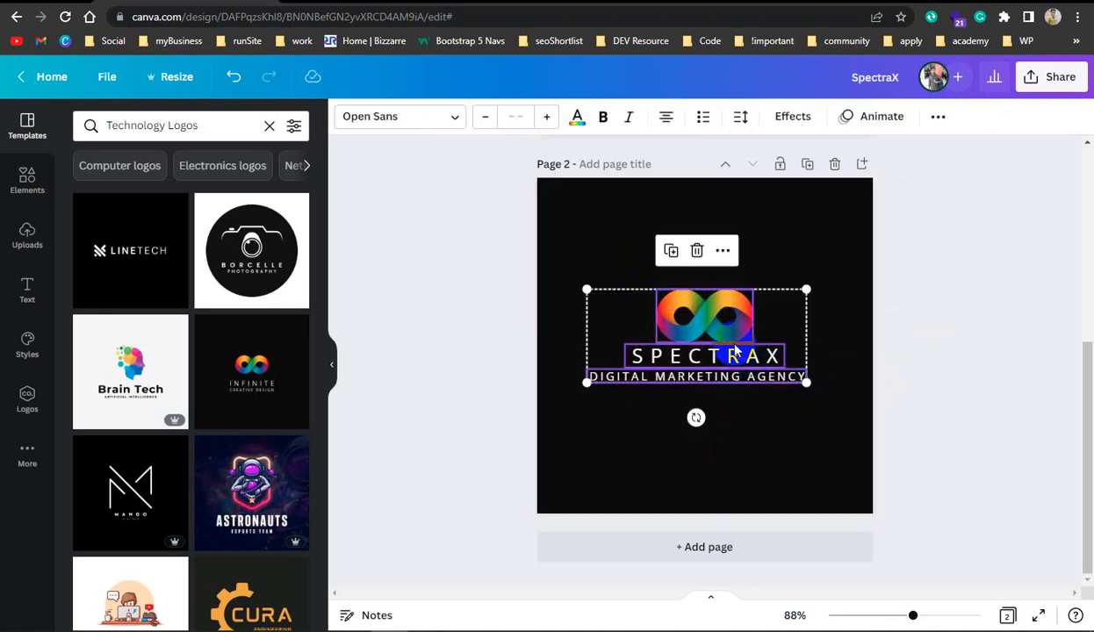
pyautogui.click(897, 328)
# Step: Rearrange the logo horizontally with the infinity symbol on the left, the headline to its right and the tagline underneath
pyautogui.moveTo(726, 323); pyautogui.dragTo(612, 317)
pyautogui.moveTo(733, 353); pyautogui.dragTo(749, 311)
pyautogui.moveTo(699, 375); pyautogui.dragTo(694, 420)
pyautogui.moveTo(576, 314); pyautogui.dragTo(604, 313)
pyautogui.moveTo(725, 296); pyautogui.dragTo(751, 315)
pyautogui.moveTo(679, 427); pyautogui.dragTo(718, 375)
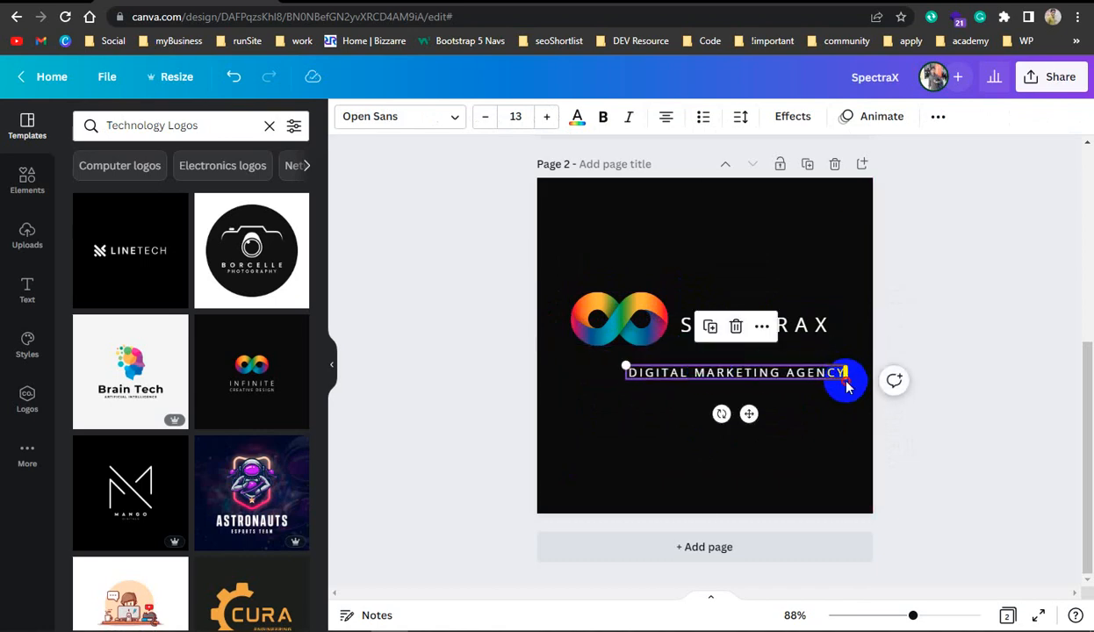
# Step: Delete the "DIGITAL MARKETING AGENCY" tagline and line up the "SPECTRAX" headline with the middle of the infinity symbol
pyautogui.moveTo(845, 383); pyautogui.dragTo(770, 373)
pyautogui.moveTo(718, 372); pyautogui.dragTo(703, 318)
pyautogui.click(730, 348)
pyautogui.press('Delete')
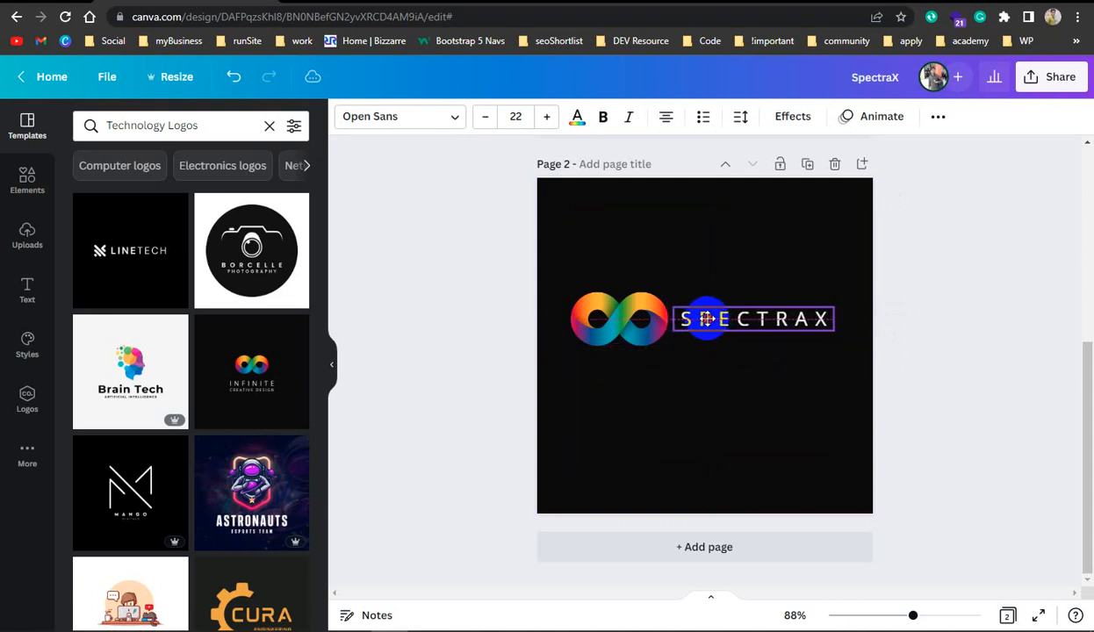
# Step: Shrink the "SPECTRAX" headline to size 16.8 and position it beside the infinity symbol with both centred on the page
pyautogui.moveTo(834, 332); pyautogui.dragTo(794, 339)
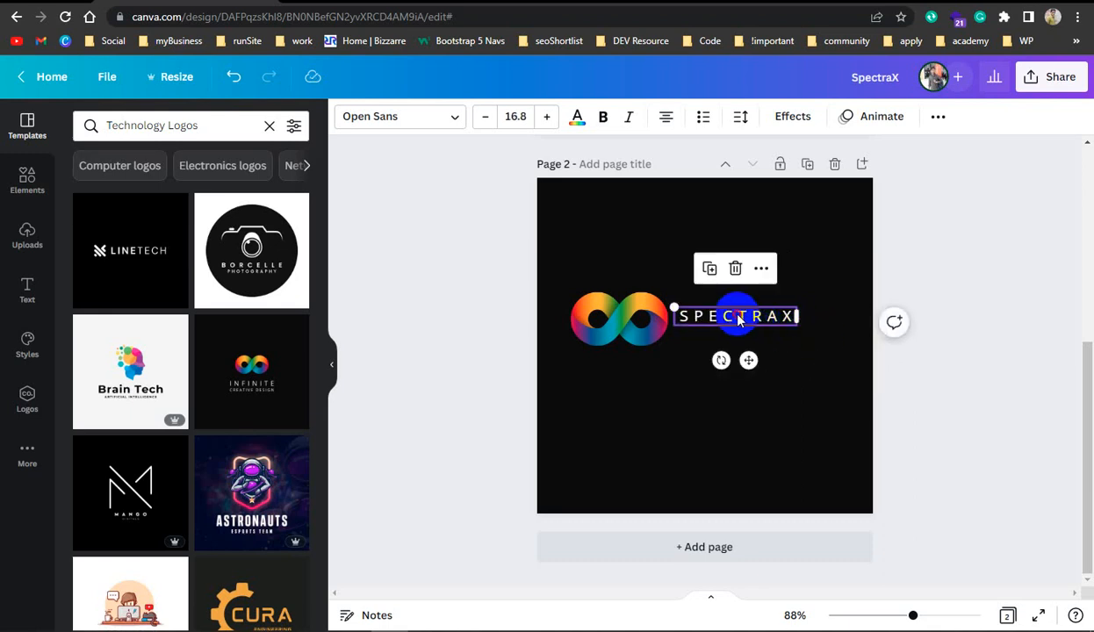
pyautogui.moveTo(735, 314); pyautogui.dragTo(750, 315)
pyautogui.moveTo(643, 320); pyautogui.dragTo(645, 316)
pyautogui.moveTo(769, 315); pyautogui.dragTo(765, 325)
pyautogui.moveTo(649, 321); pyautogui.dragTo(725, 326)
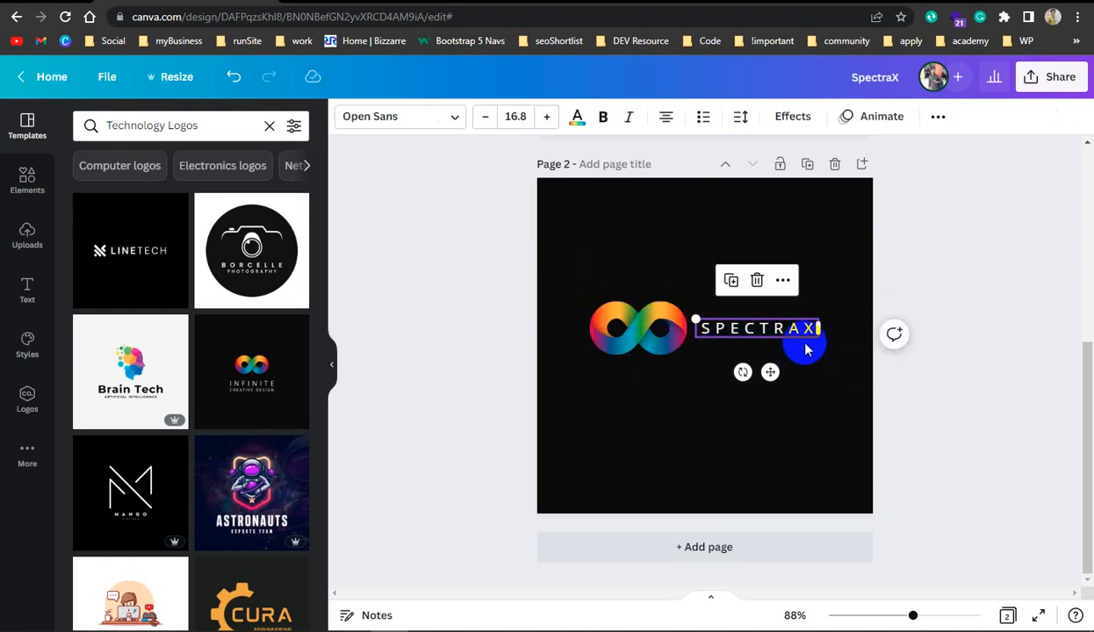
pyautogui.click(954, 409)
# Step: Enlarge the whole ring logo on page 1 slightly and shift it down to re-centre it on the page
pyautogui.scroll(4, 926, 393)
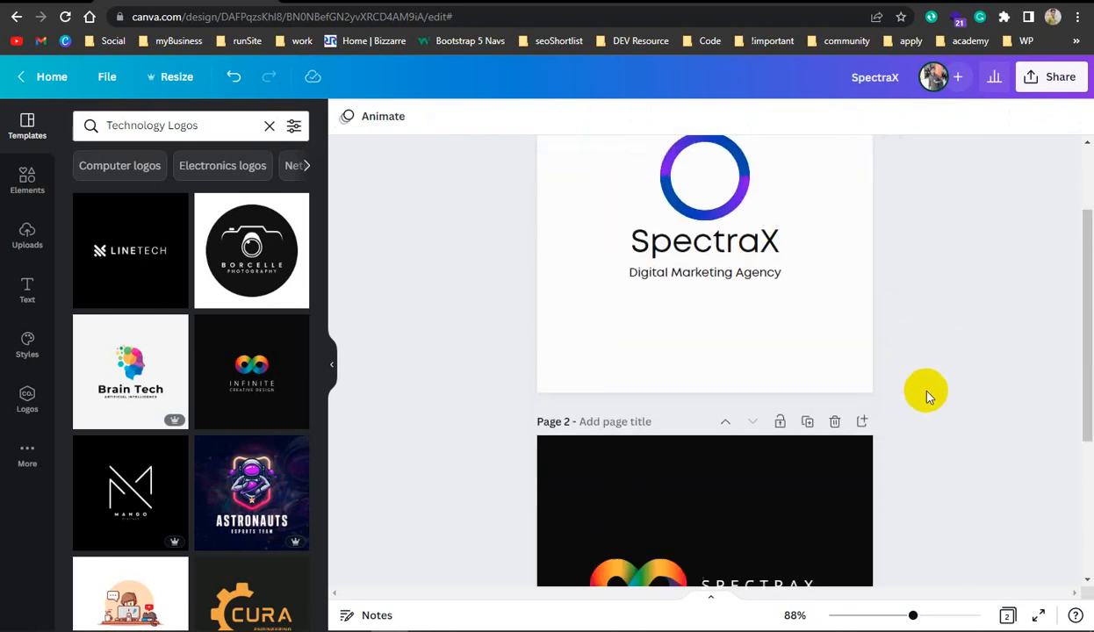
pyautogui.click(894, 391)
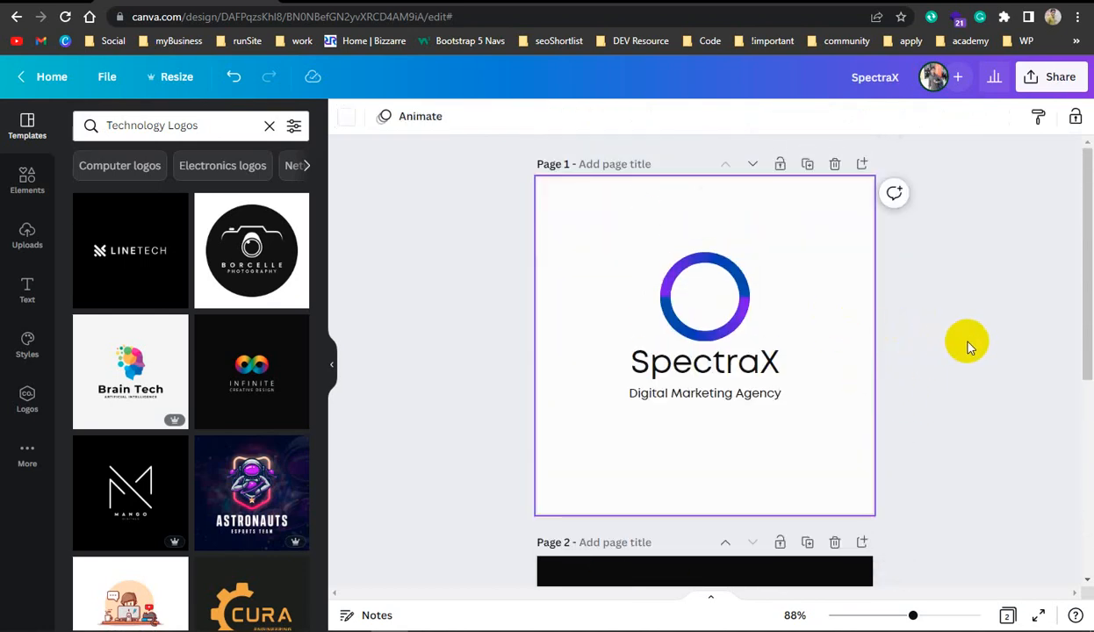
pyautogui.moveTo(591, 246); pyautogui.dragTo(836, 410)
pyautogui.moveTo(739, 341); pyautogui.dragTo(735, 345)
pyautogui.click(920, 335)
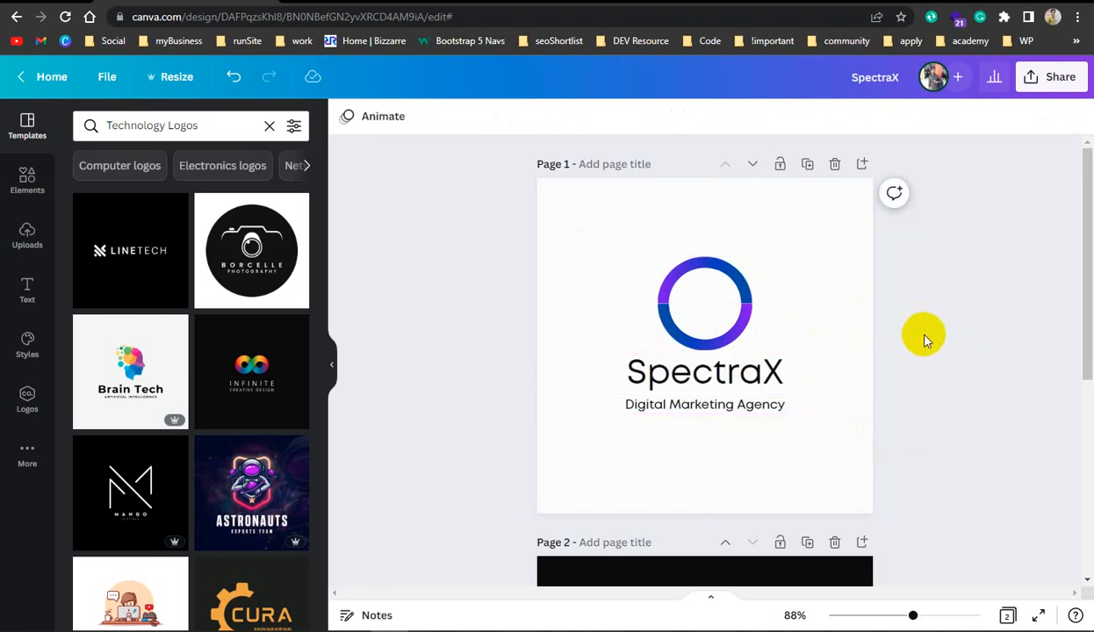
pyautogui.scroll(-4, 931, 351)
pyautogui.scroll(4, 966, 263)
pyautogui.scroll(-4, 893, 338)
pyautogui.scroll(4, 909, 365)
# Step: Examine the design's download options, including the file type, transparent background and page selection
pyautogui.click(1040, 76)
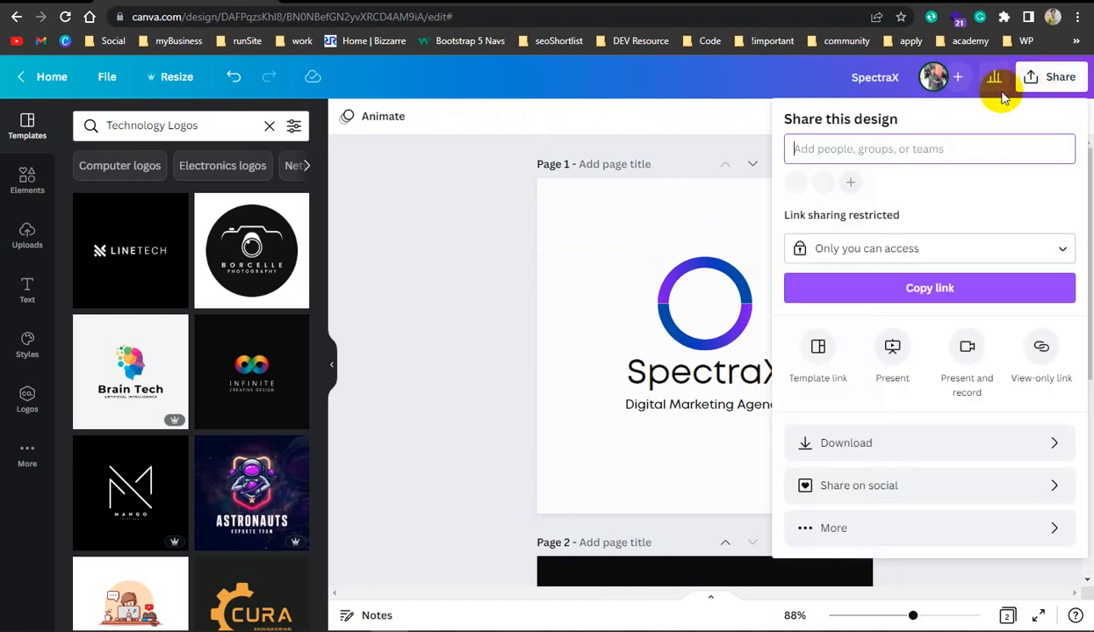
pyautogui.click(939, 443)
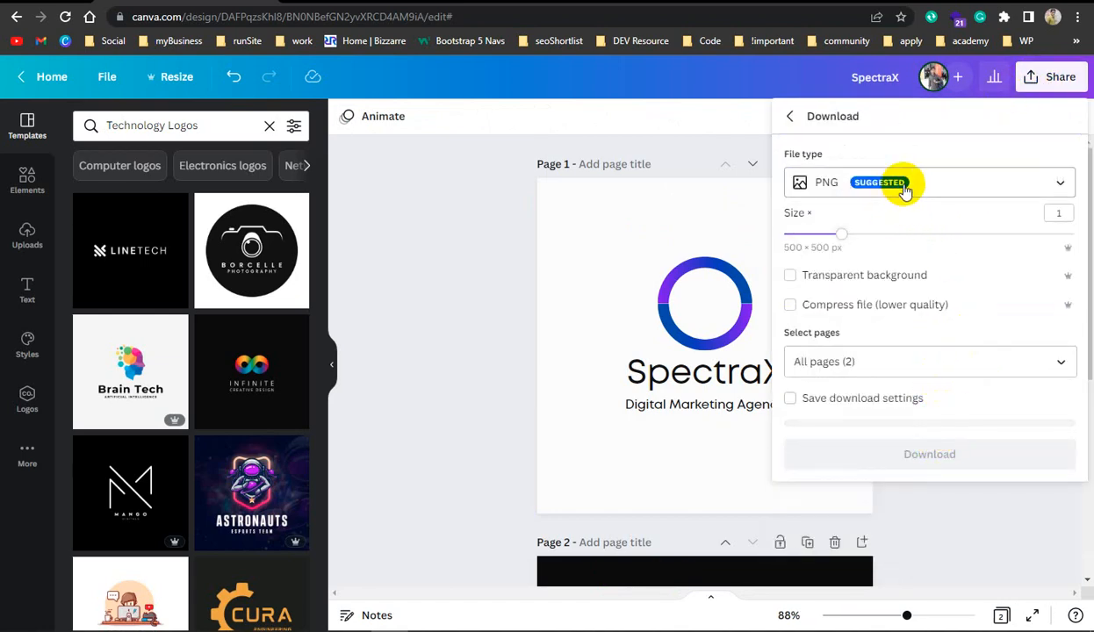
pyautogui.click(888, 364)
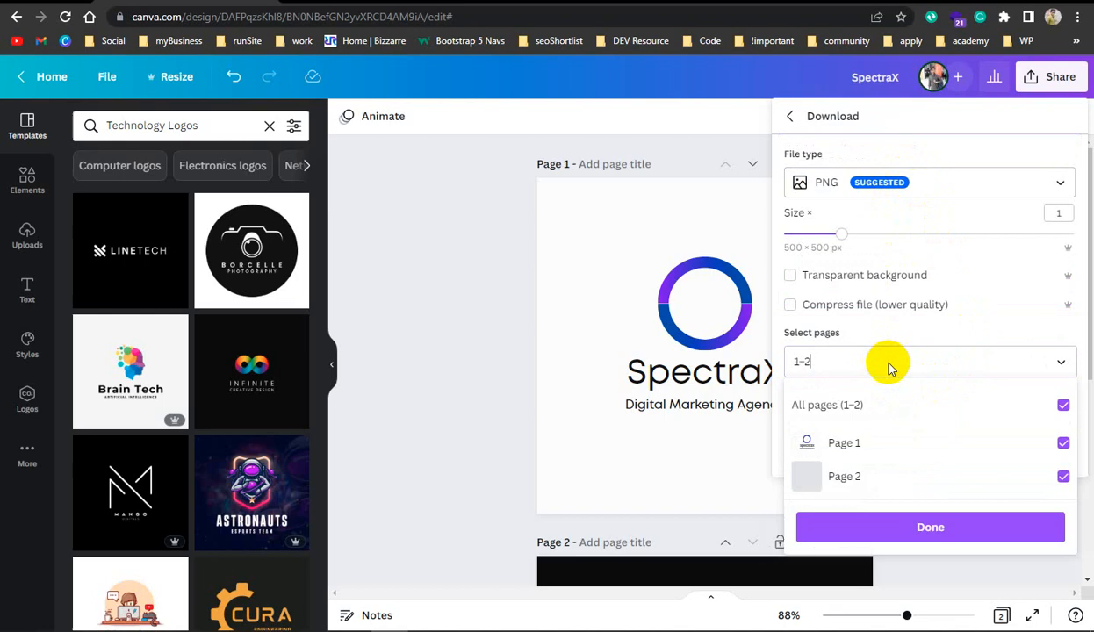
pyautogui.click(922, 523)
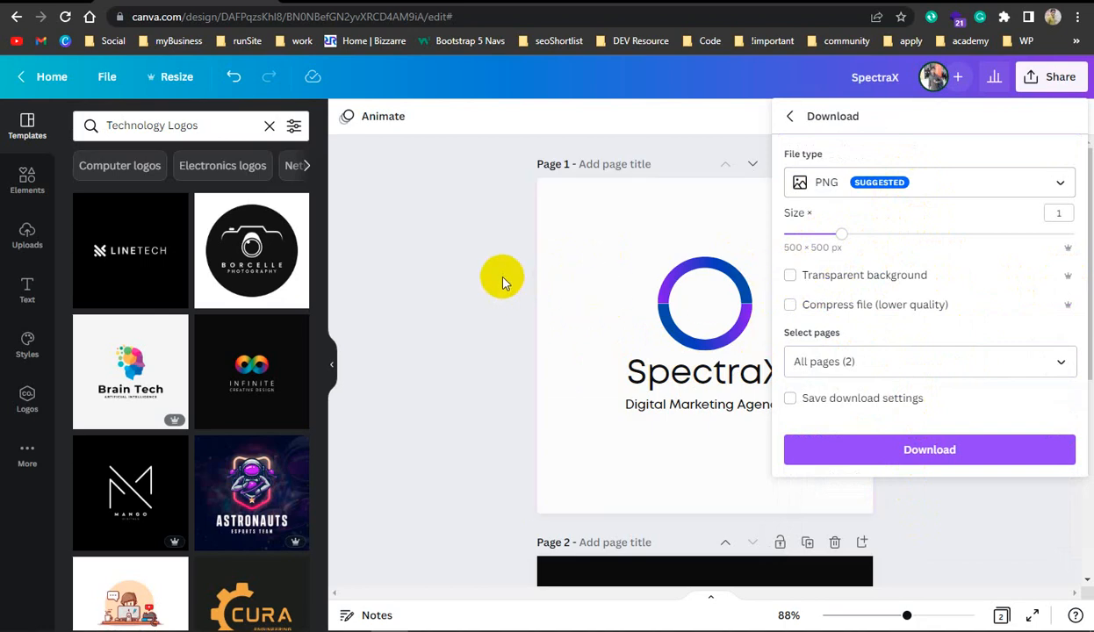
pyautogui.click(602, 227)
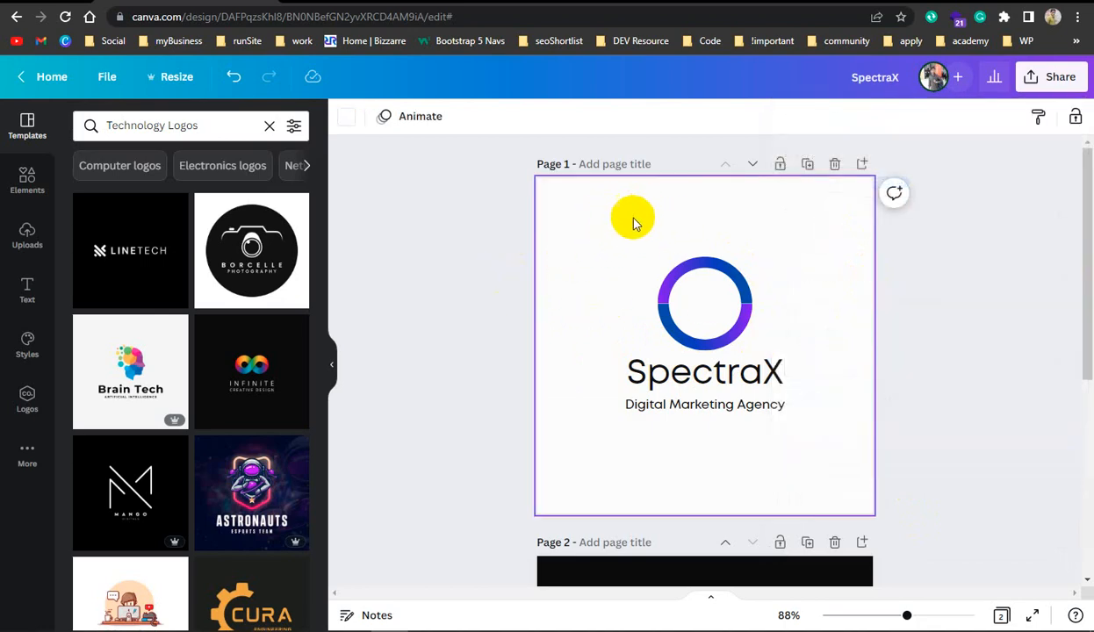
pyautogui.scroll(-4, 818, 285)
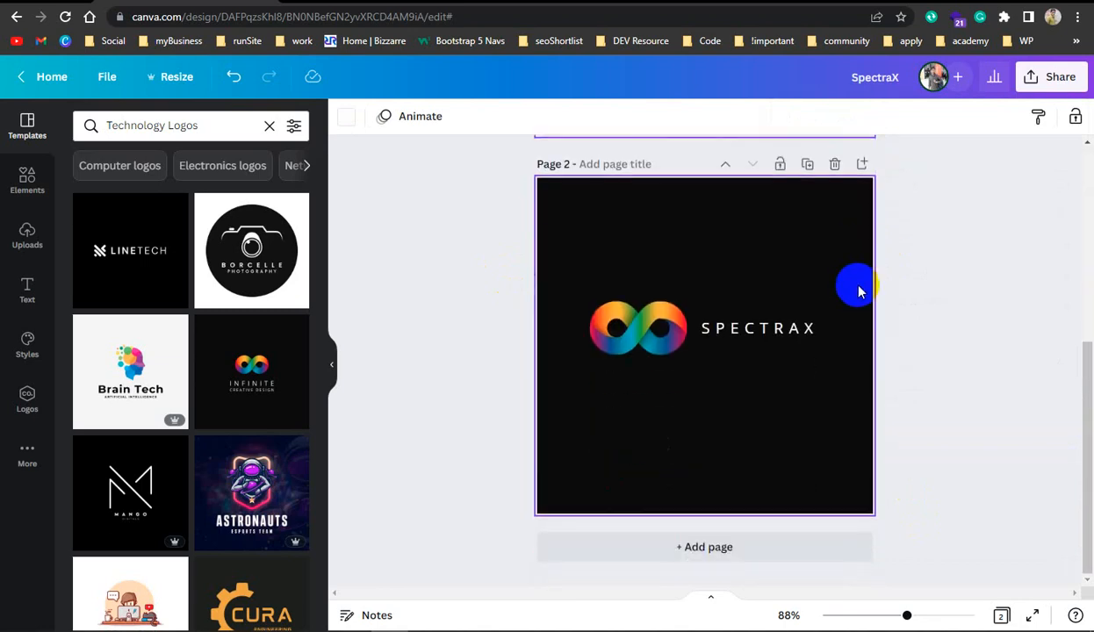
pyautogui.scroll(4, 854, 285)
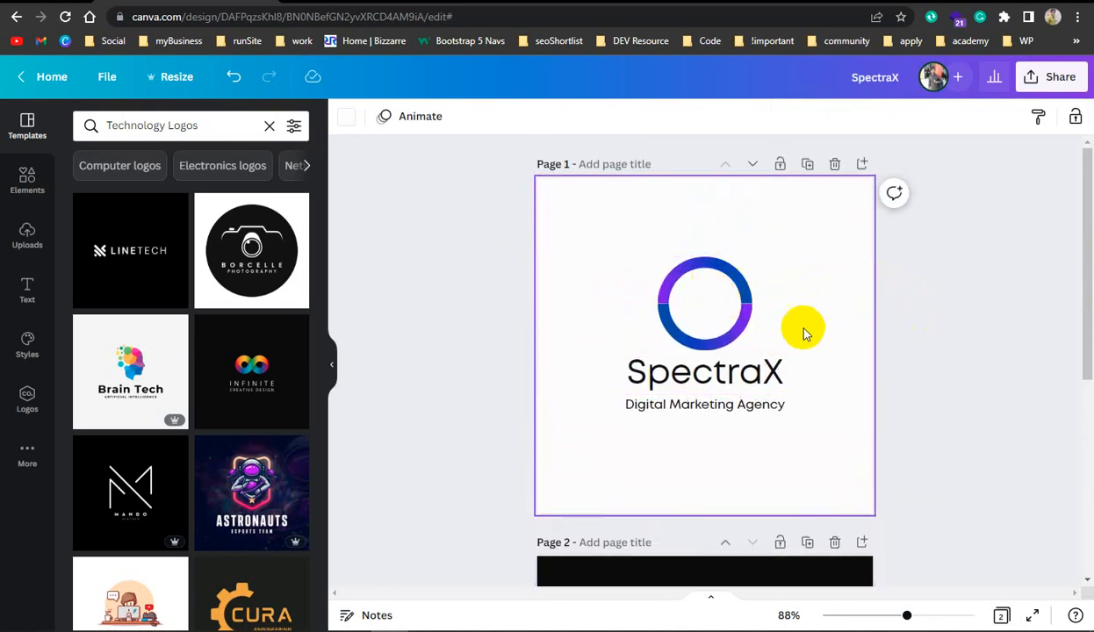
pyautogui.click(716, 285)
pyautogui.click(945, 323)
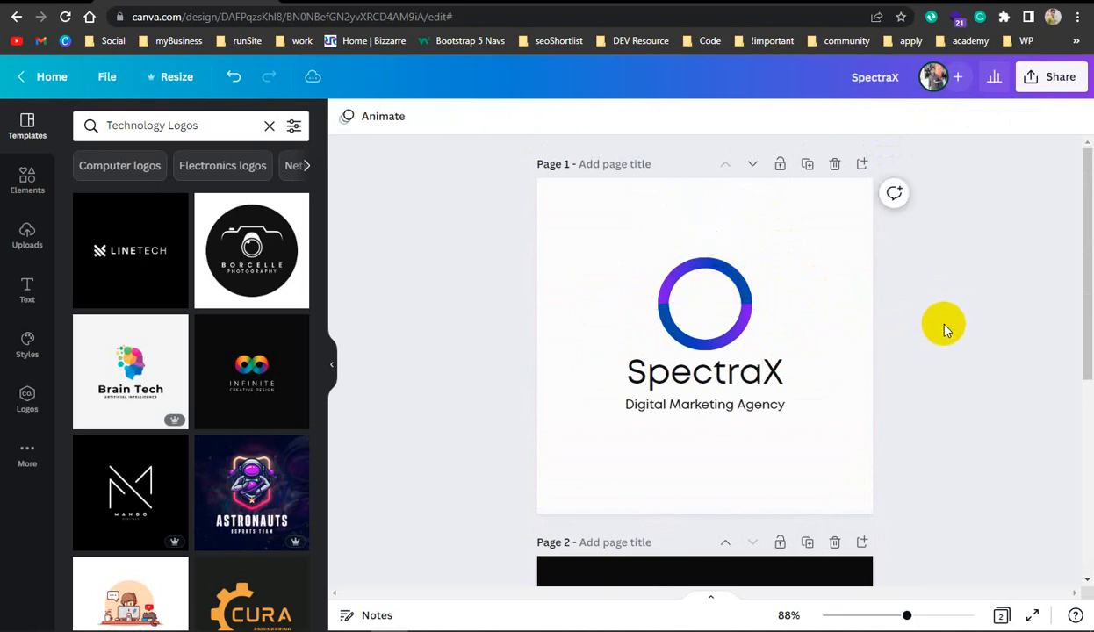
# Step: Download all pages of the design as PNG with a transparent background
pyautogui.click(1036, 76)
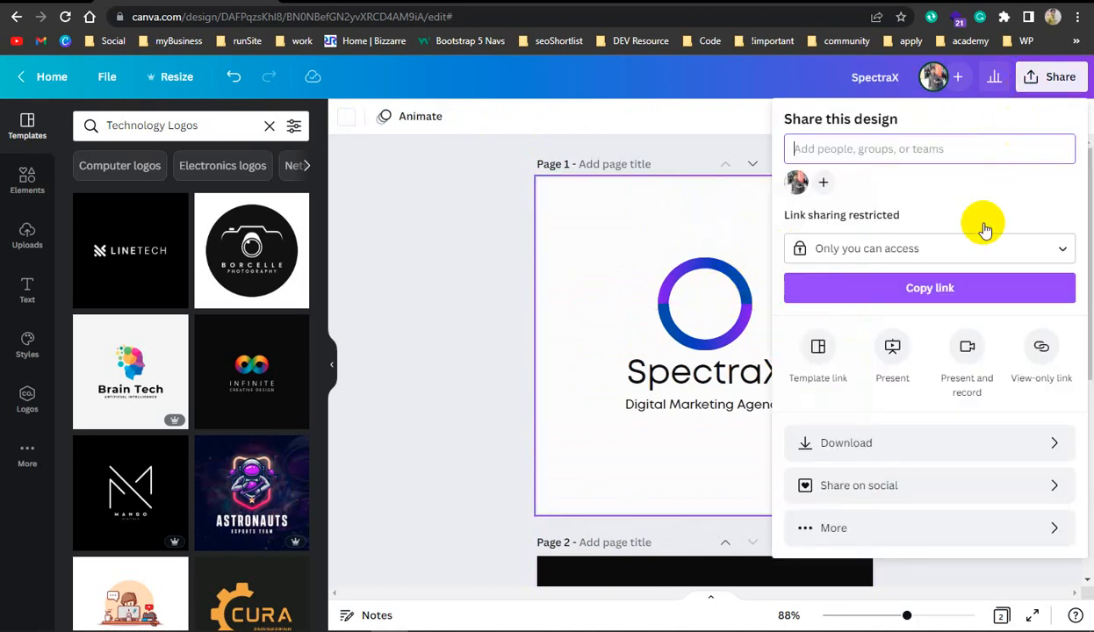
pyautogui.click(913, 434)
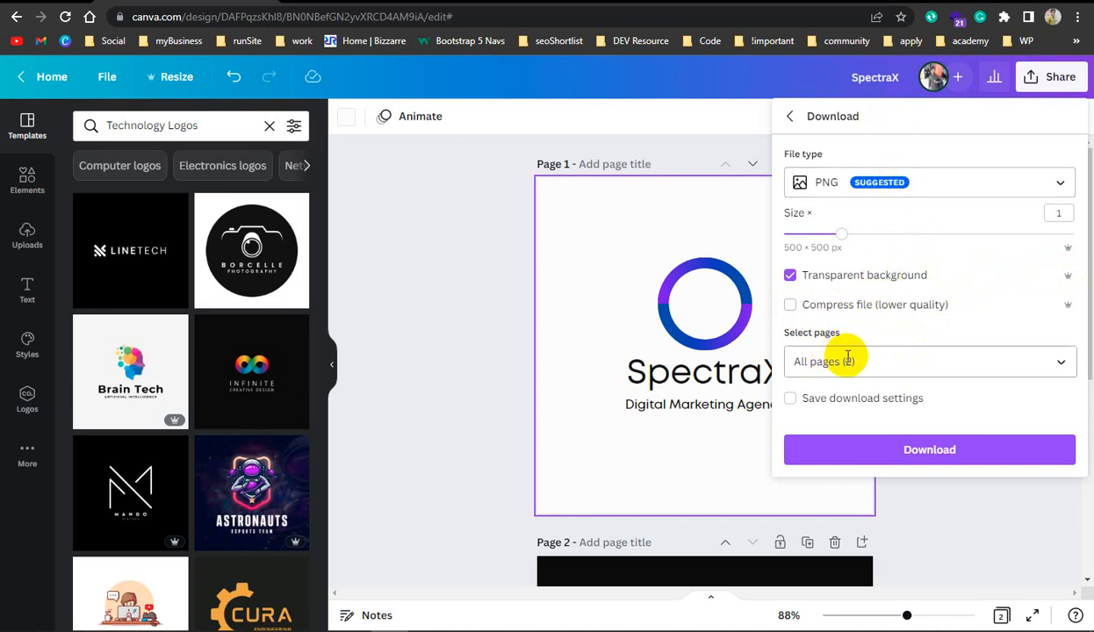
pyautogui.click(951, 468)
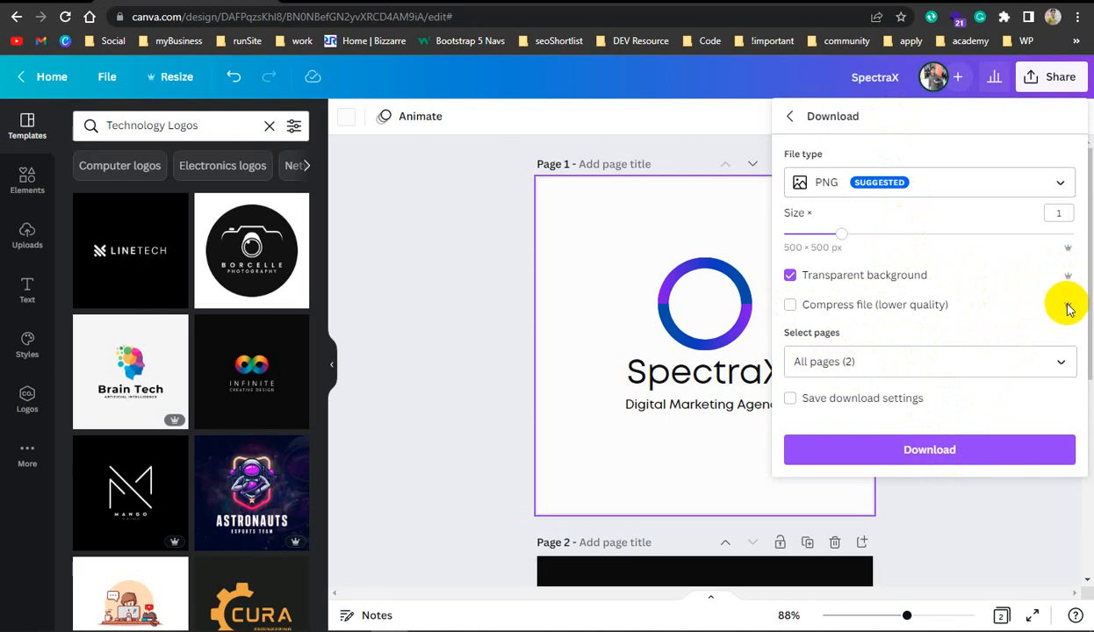
pyautogui.click(974, 446)
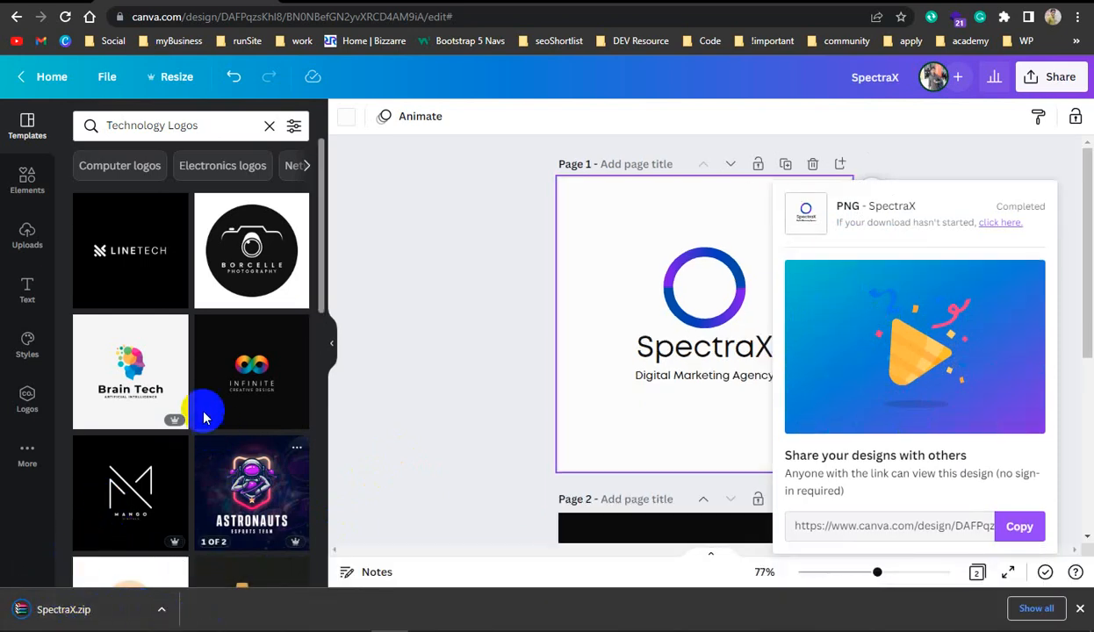
# Step: Switch to File Explorer and extract SpectraX.zip directly into the Downloads folder
pyautogui.press('super+e')
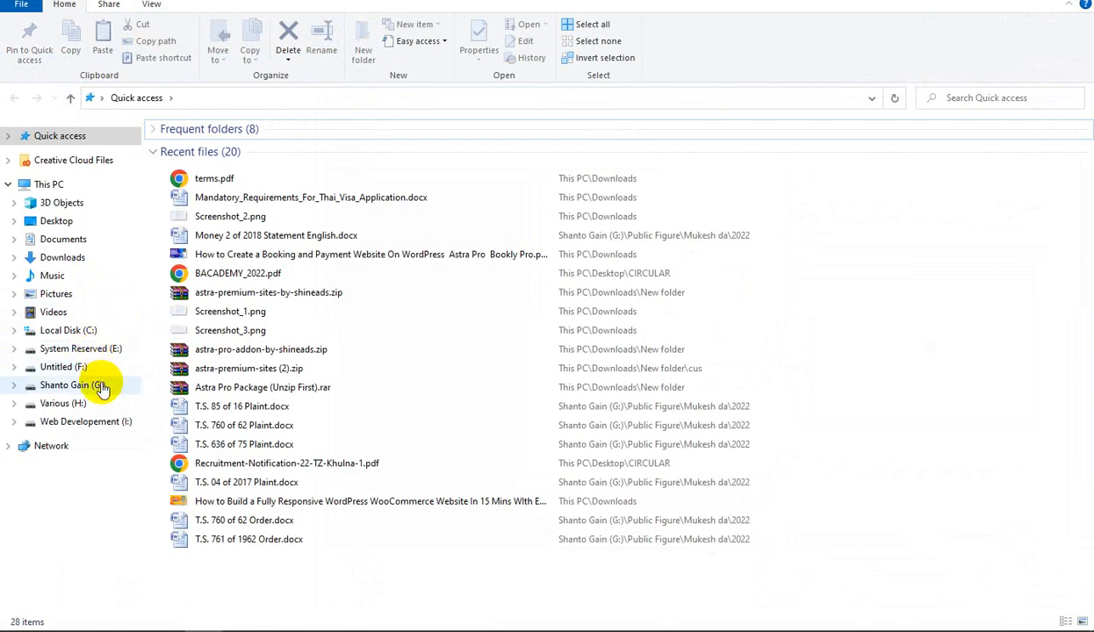
pyautogui.click(83, 257)
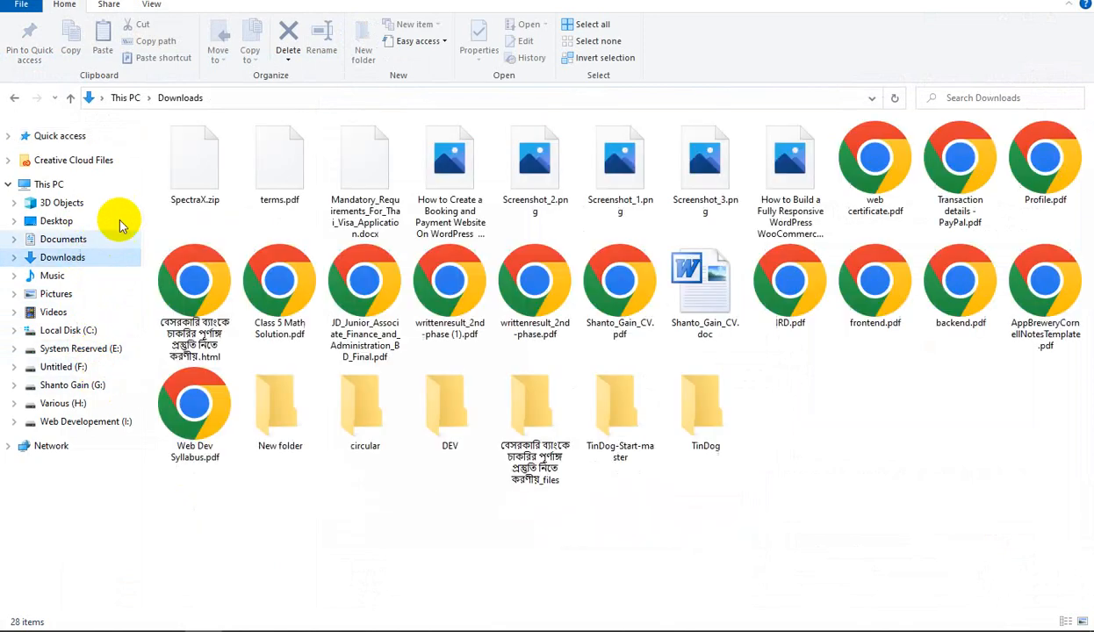
pyautogui.click(196, 151)
pyautogui.rightClick(195, 145)
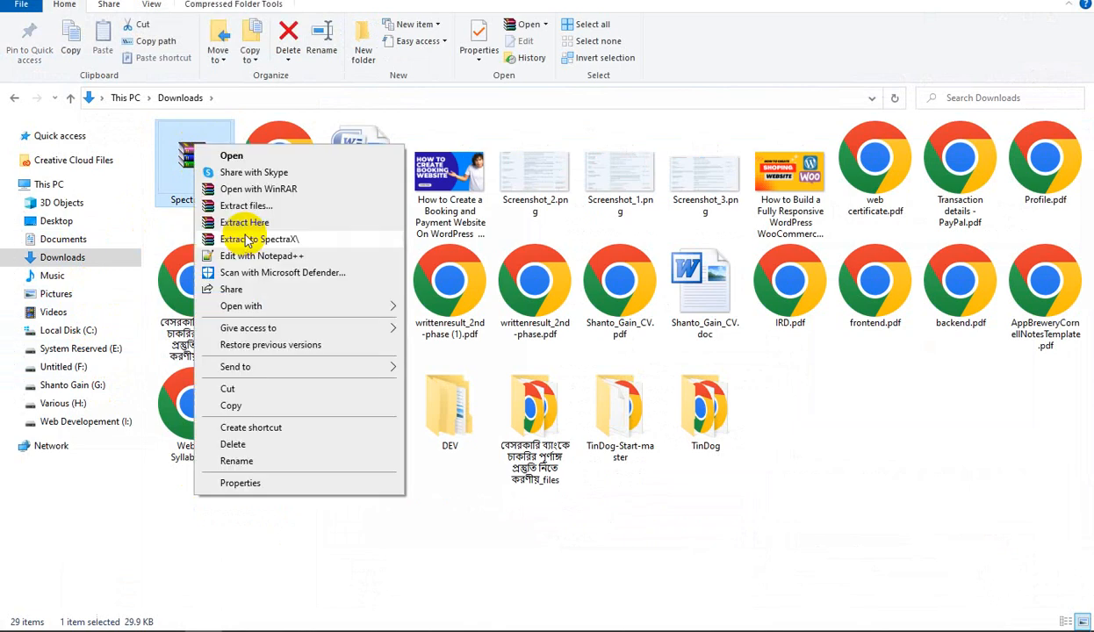
pyautogui.click(246, 222)
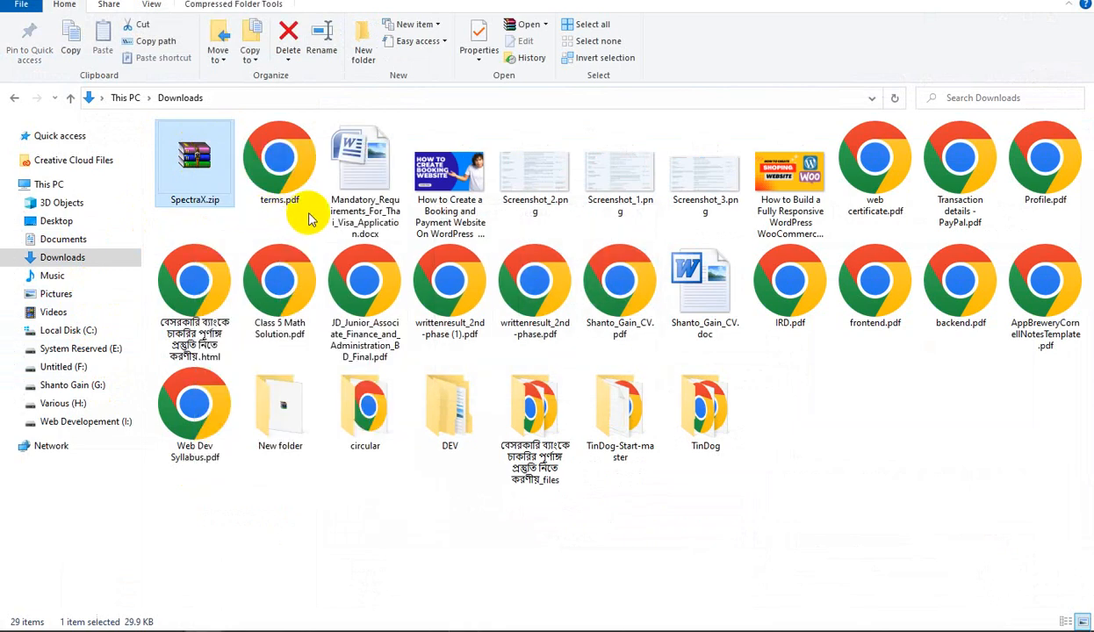
# Step: Open the extracted 1.png and inspect the ring logo's transparent background at different magnifications
pyautogui.click(788, 396)
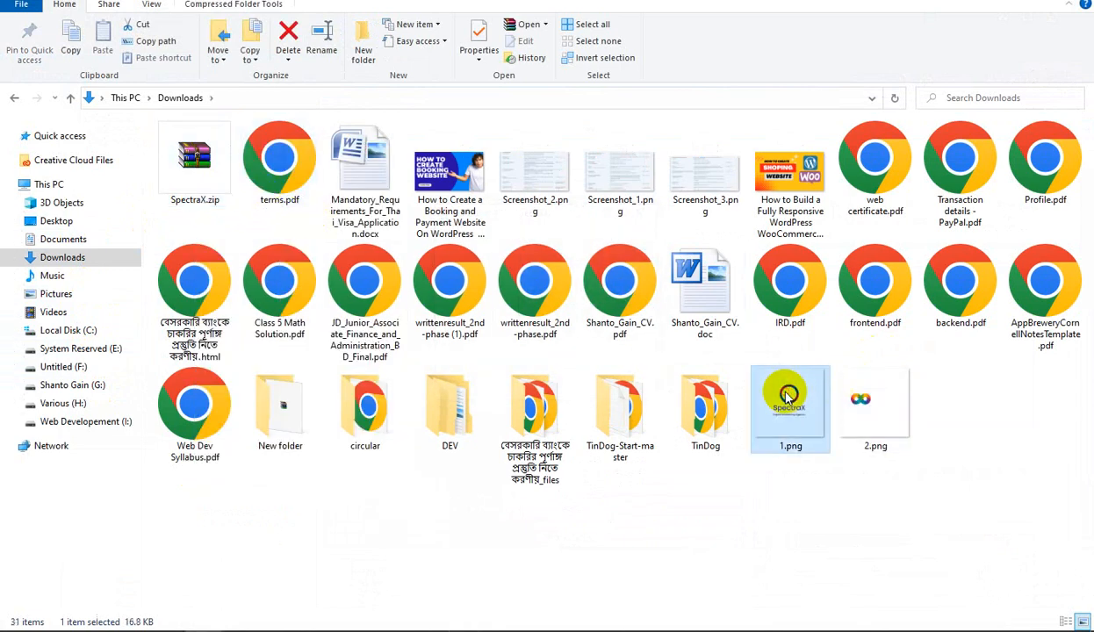
pyautogui.doubleClick(787, 396)
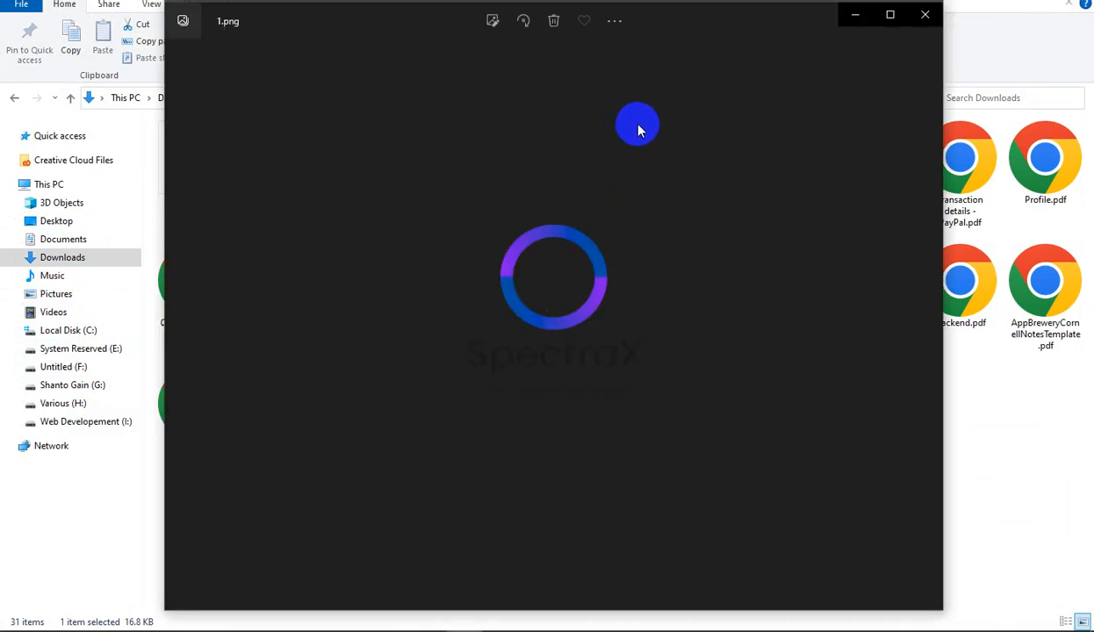
pyautogui.scroll(-2, 606, 269)
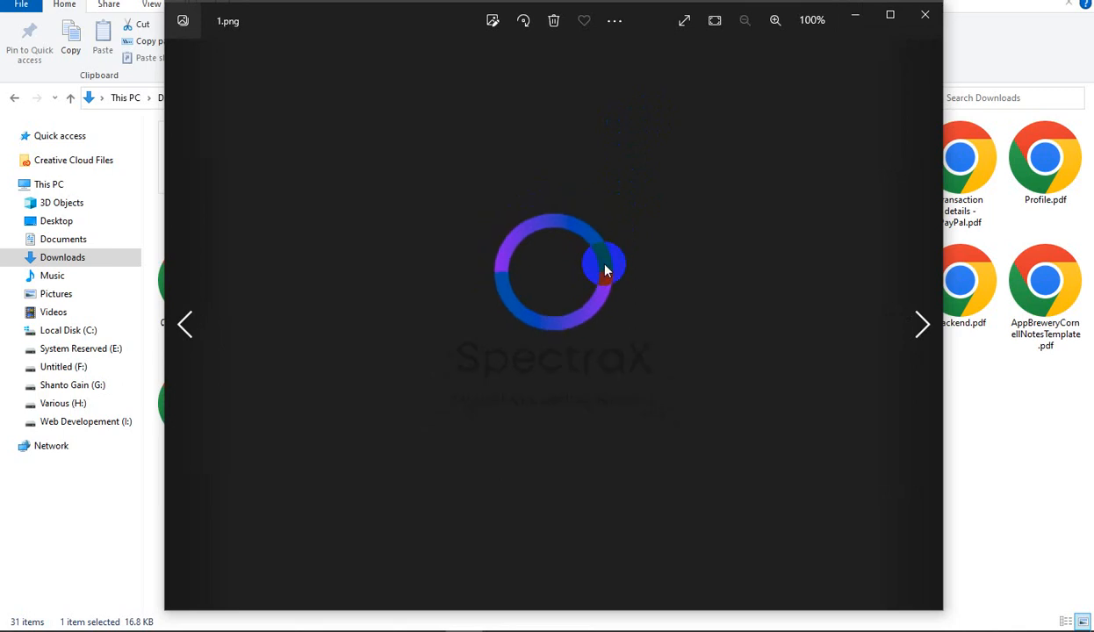
pyautogui.scroll(2, 600, 267)
pyautogui.scroll(-2, 598, 263)
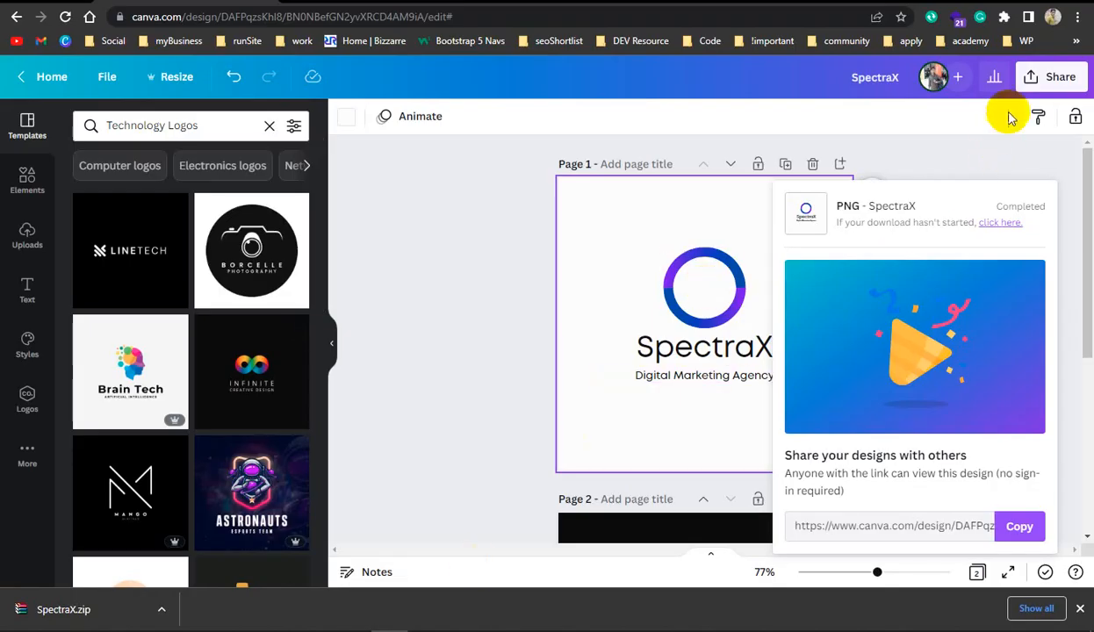
# Step: Switch to Canva to recheck its download options, and reopen 1.png from the Downloads folder to examine the ring logo again
pyautogui.click(1033, 86)
pyautogui.click(904, 446)
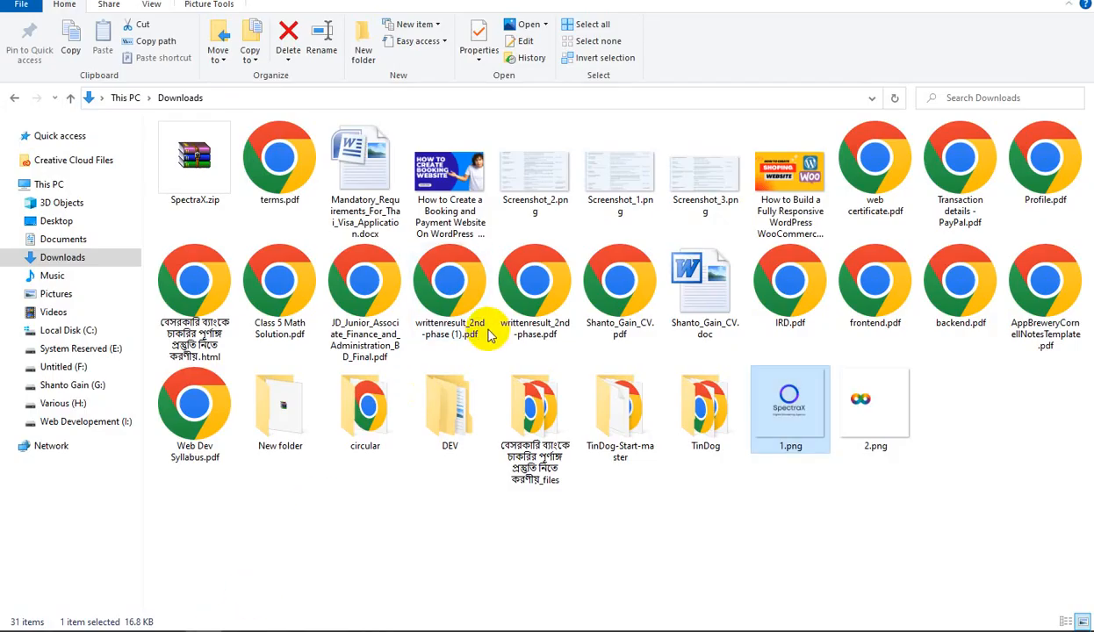
pyautogui.press('Return')
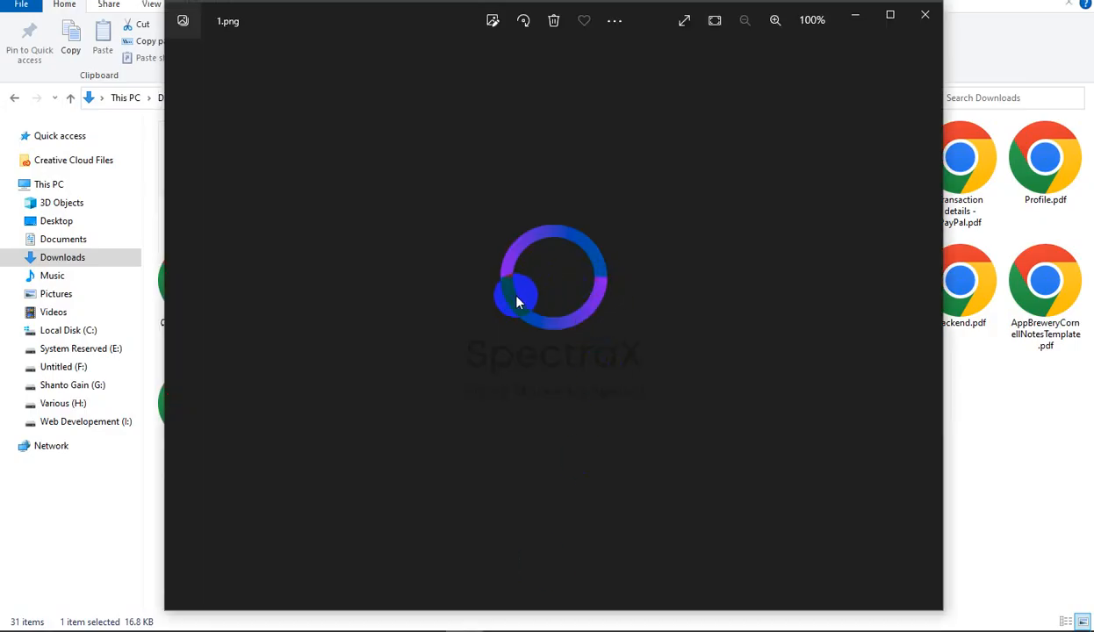
pyautogui.scroll(2, 569, 312)
pyautogui.scroll(-2, 569, 312)
pyautogui.scroll(3, 575, 318)
pyautogui.scroll(-3, 583, 323)
pyautogui.click(925, 14)
# Step: View the infinity logo in the extracted 2.png, and return to Canva to dismiss the download options
pyautogui.click(844, 397)
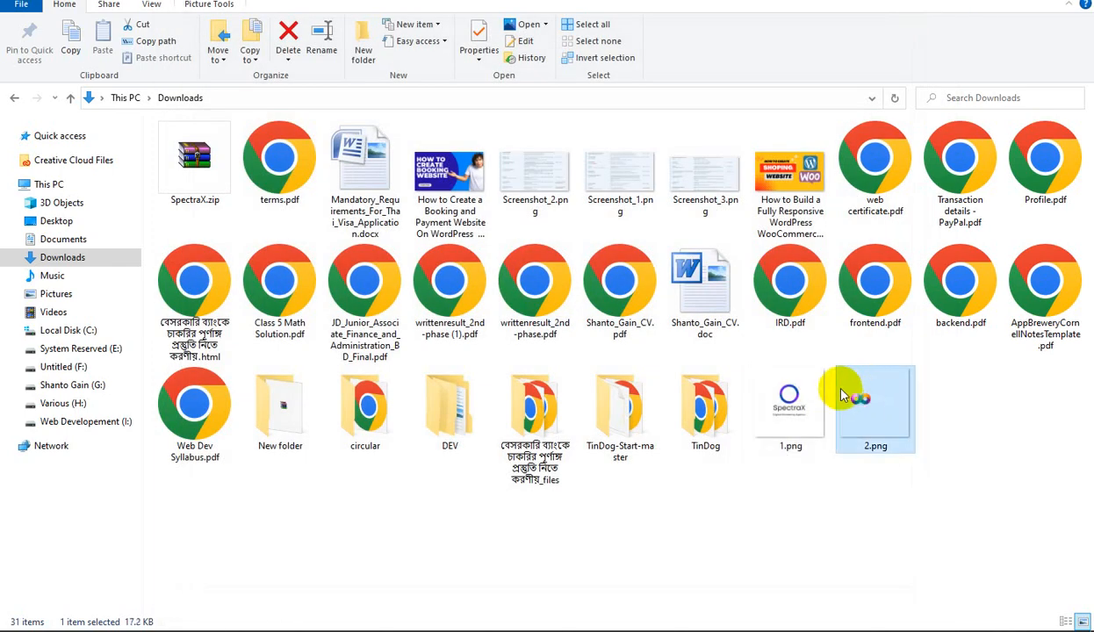
pyautogui.doubleClick(841, 395)
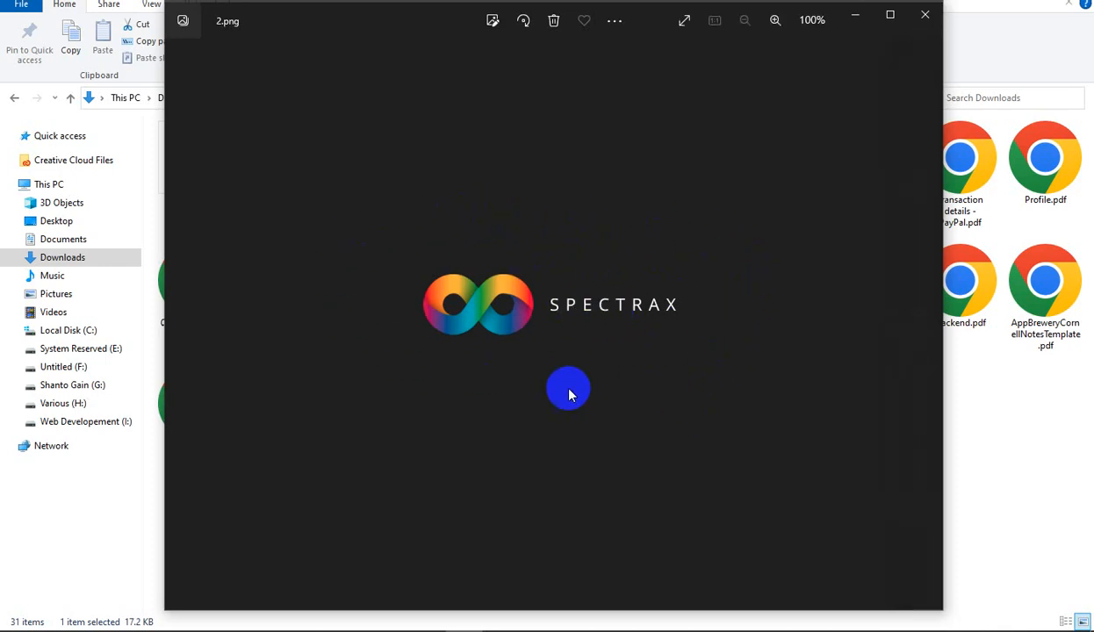
pyautogui.click(924, 14)
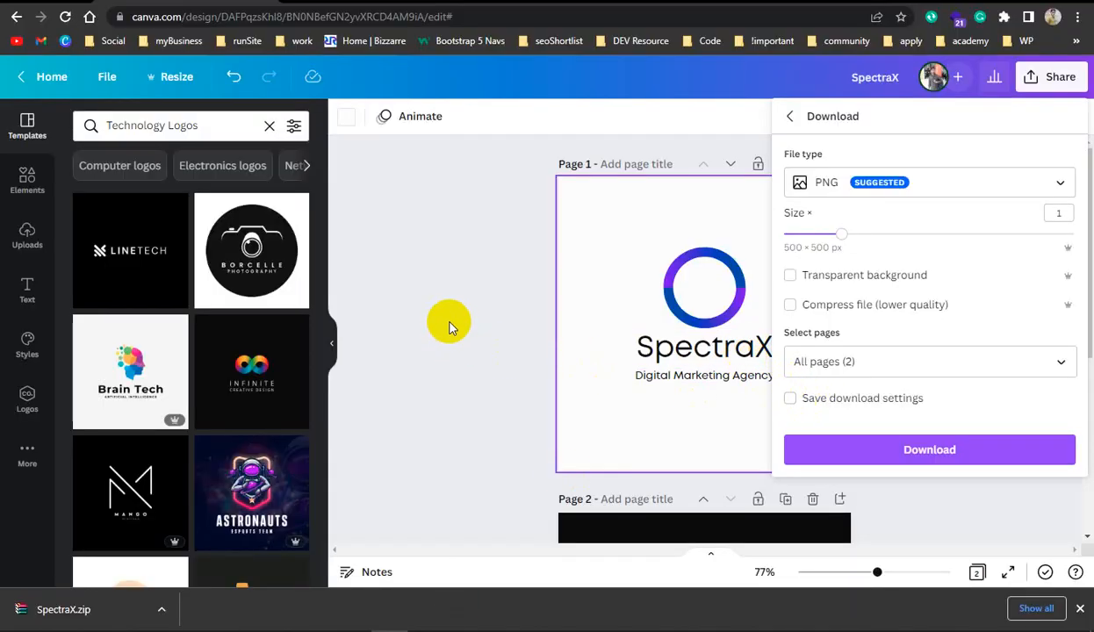
pyautogui.click(443, 316)
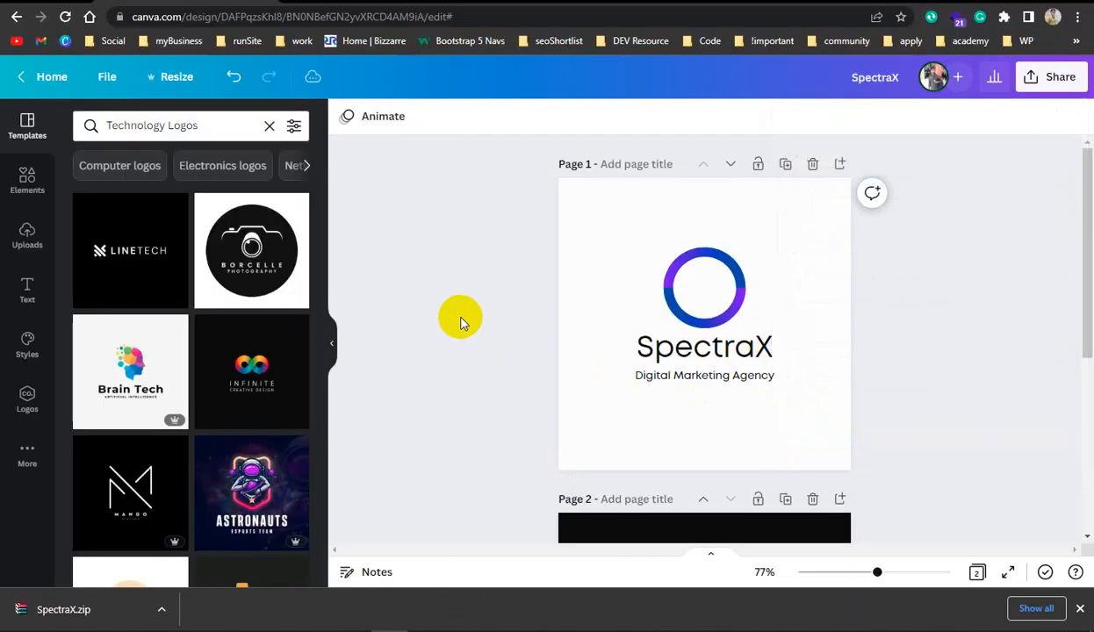